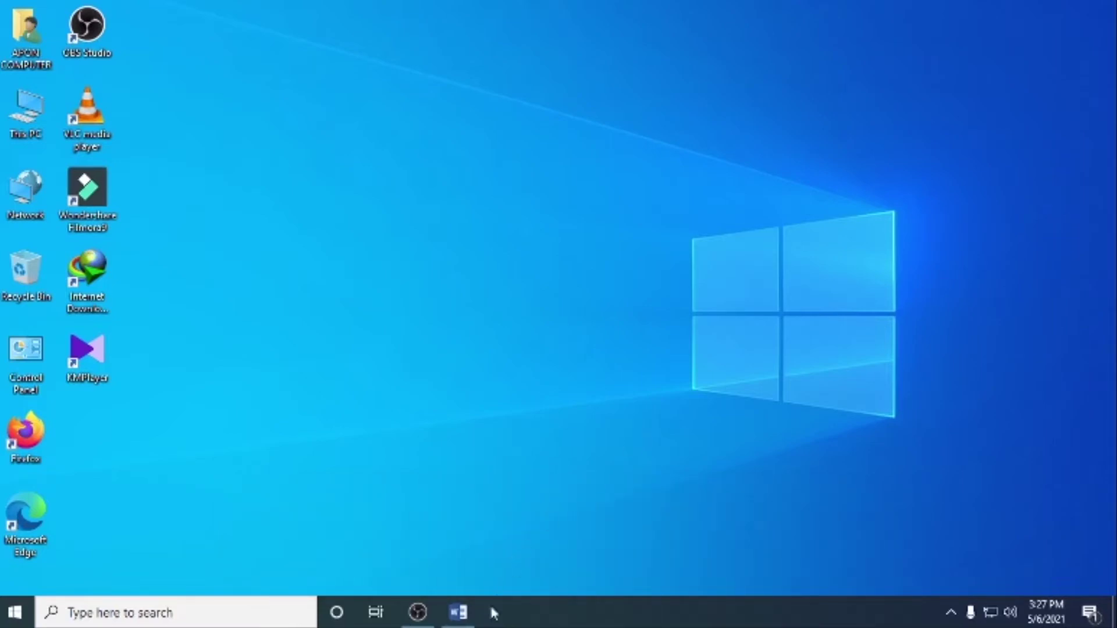
- Bring back the Word document with the SutonnyMJ Bengali lyrics and scroll to its last lines
{"action": "left_click", "coordinate": [458, 613]}
{"action": "scroll", "coordinate": [556, 414], "scroll_direction": "down", "scroll_amount": 5}
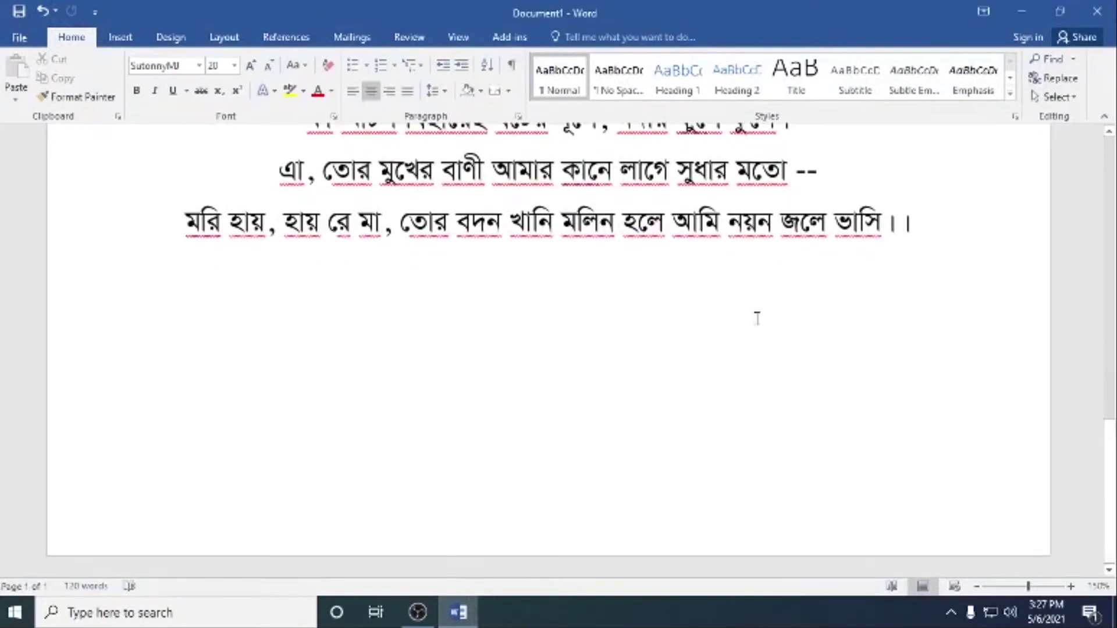
- Create a new blank document, Document2, from File > New
{"action": "left_click", "coordinate": [19, 37]}
{"action": "left_click", "coordinate": [62, 112]}
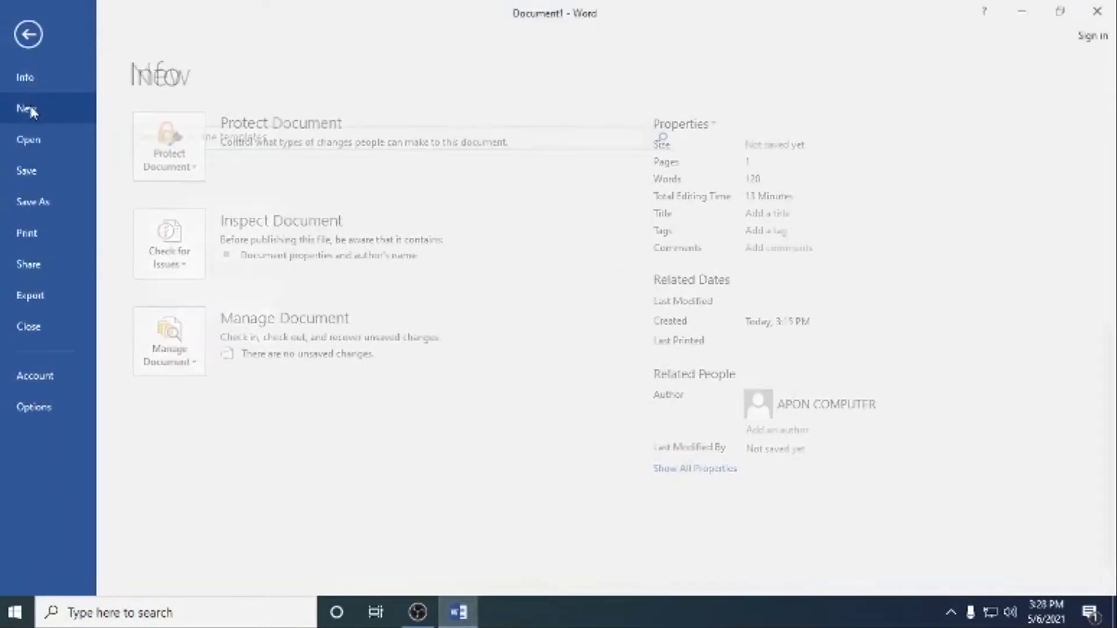
{"action": "left_click", "coordinate": [275, 284]}
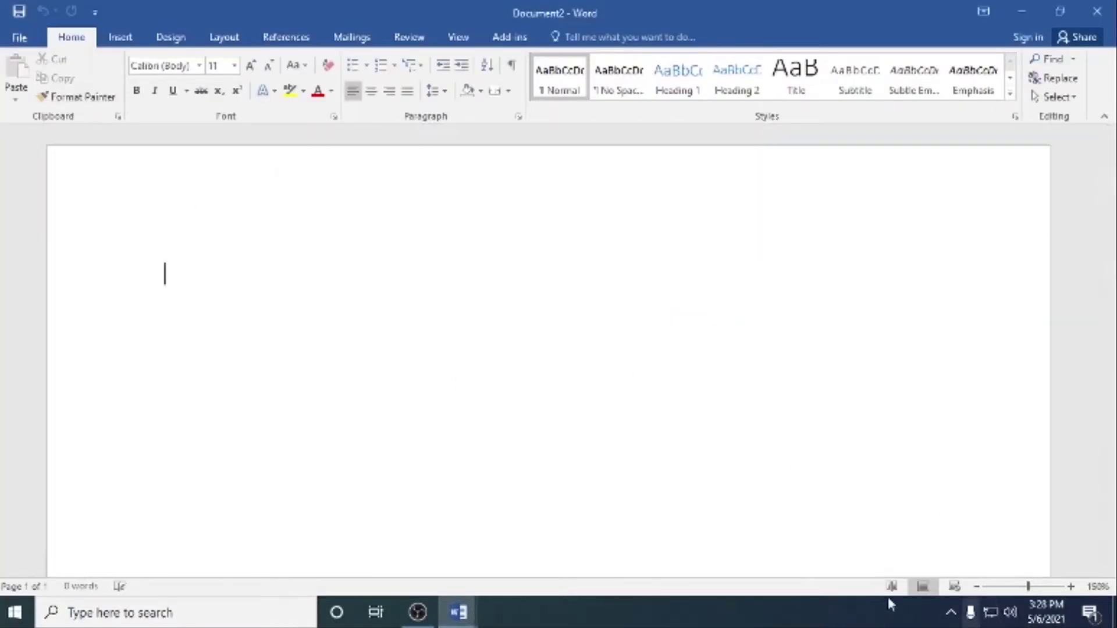
- Switch Document2's typing font to SutonnyMJ and the font size to 48
{"action": "left_click", "coordinate": [199, 66]}
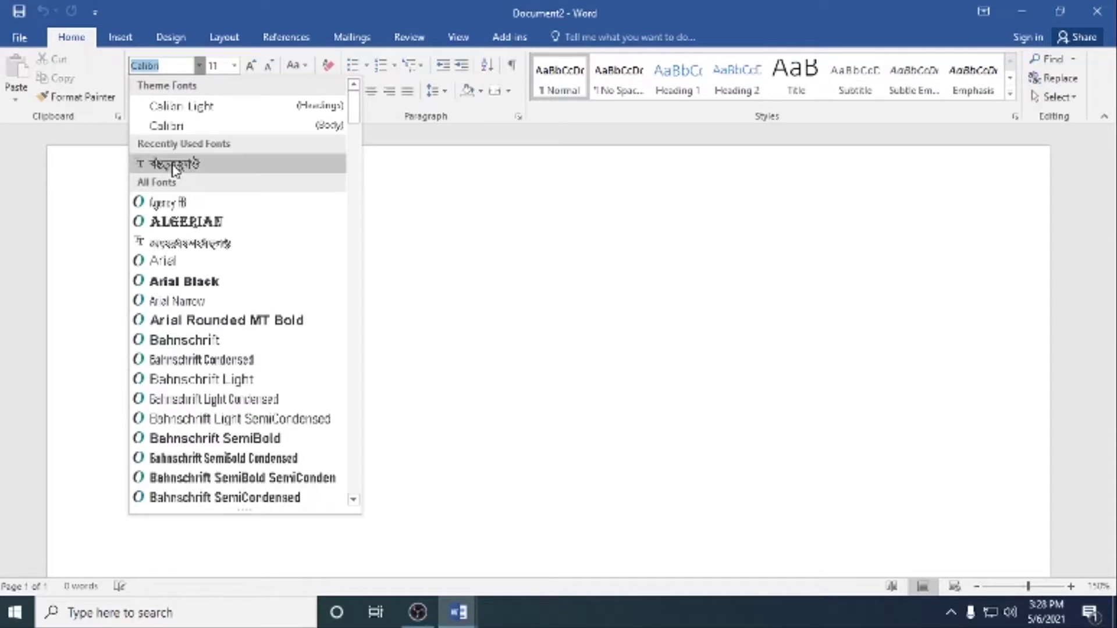
{"action": "left_click", "coordinate": [174, 165]}
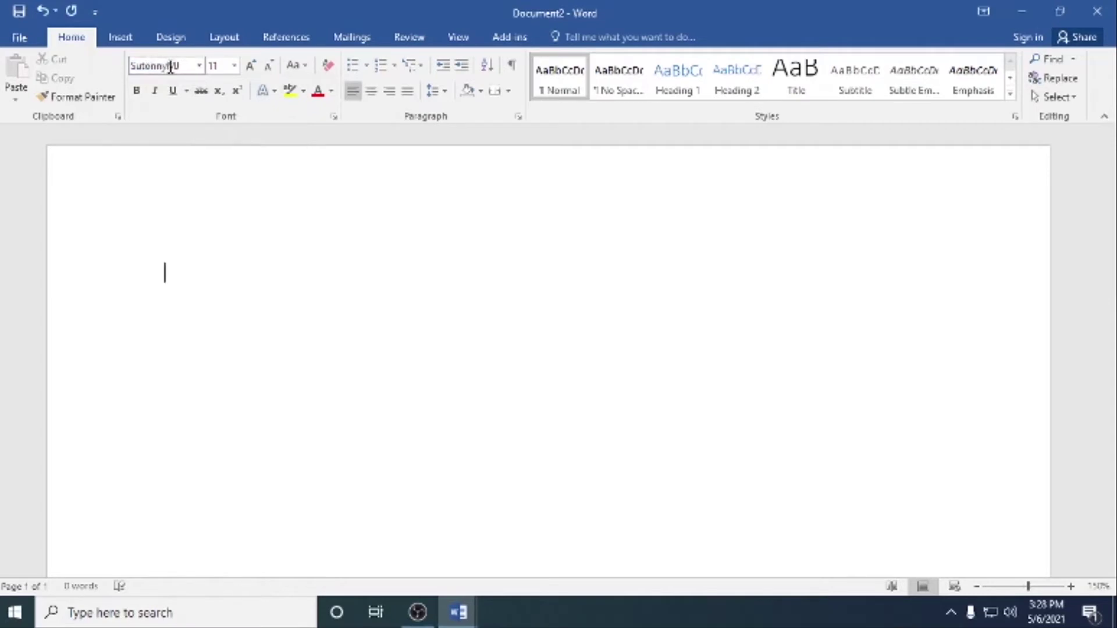
{"action": "left_click", "coordinate": [186, 67]}
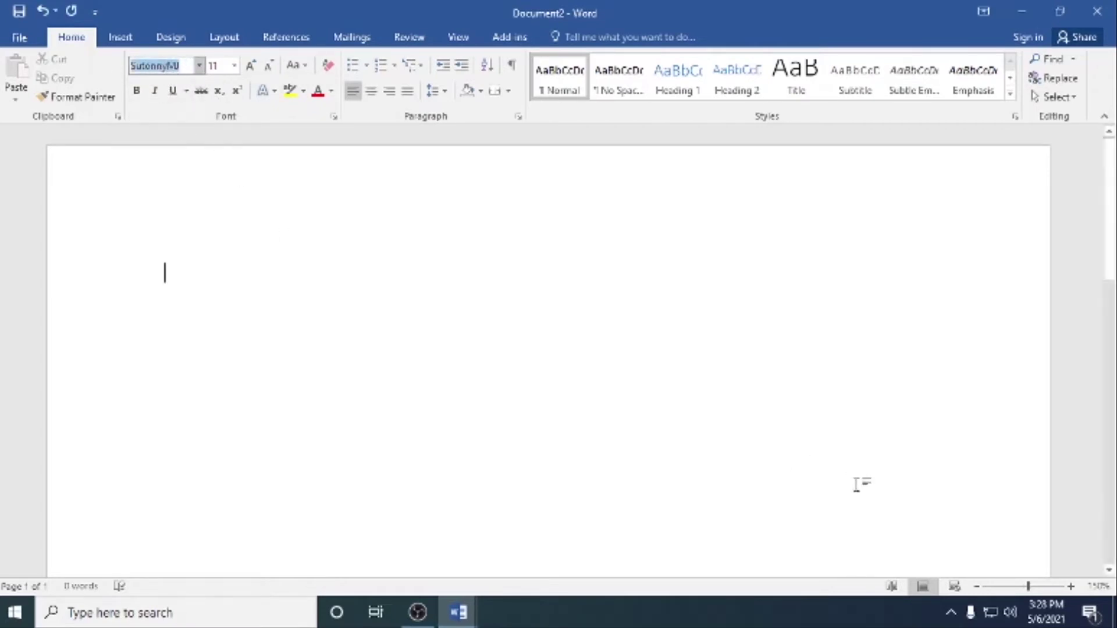
{"action": "left_click", "coordinate": [951, 613]}
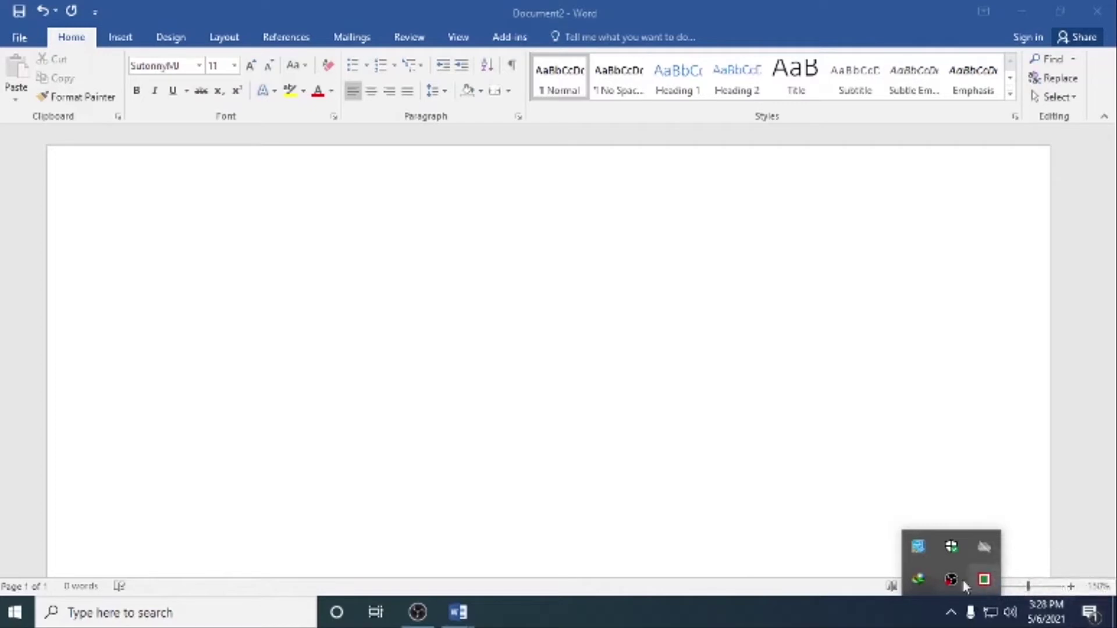
{"action": "left_click", "coordinate": [219, 274]}
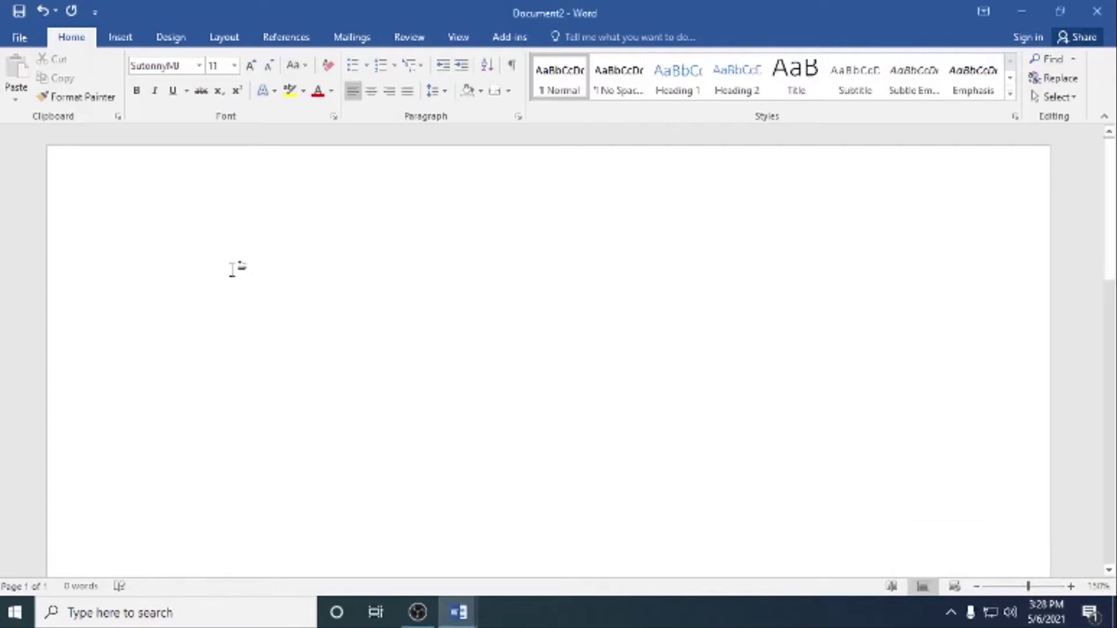
{"action": "left_click", "coordinate": [234, 65]}
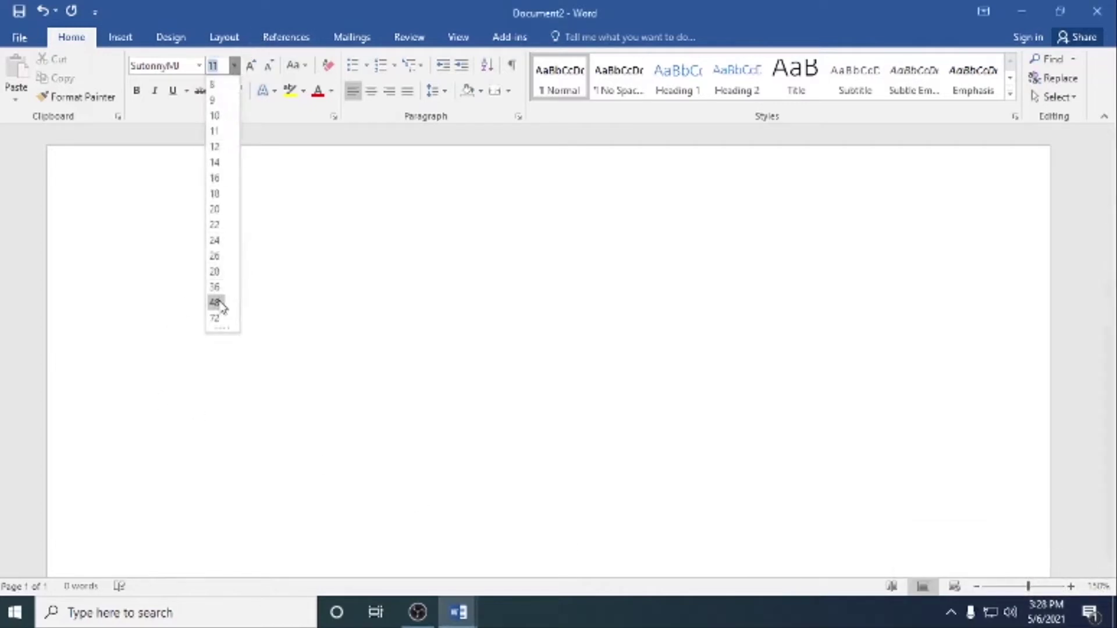
{"action": "left_click", "coordinate": [214, 302]}
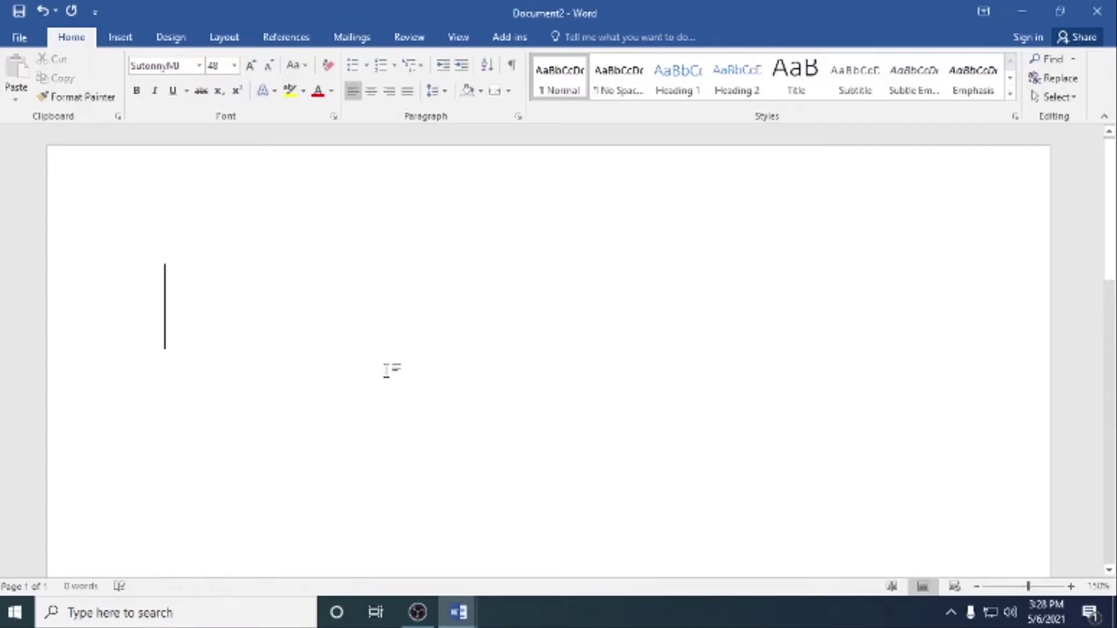
- Type the title 'জাতীয় সঙ্গীত' and begin the next line with 'সে'
{"action": "type", "text": "জাতহ"}
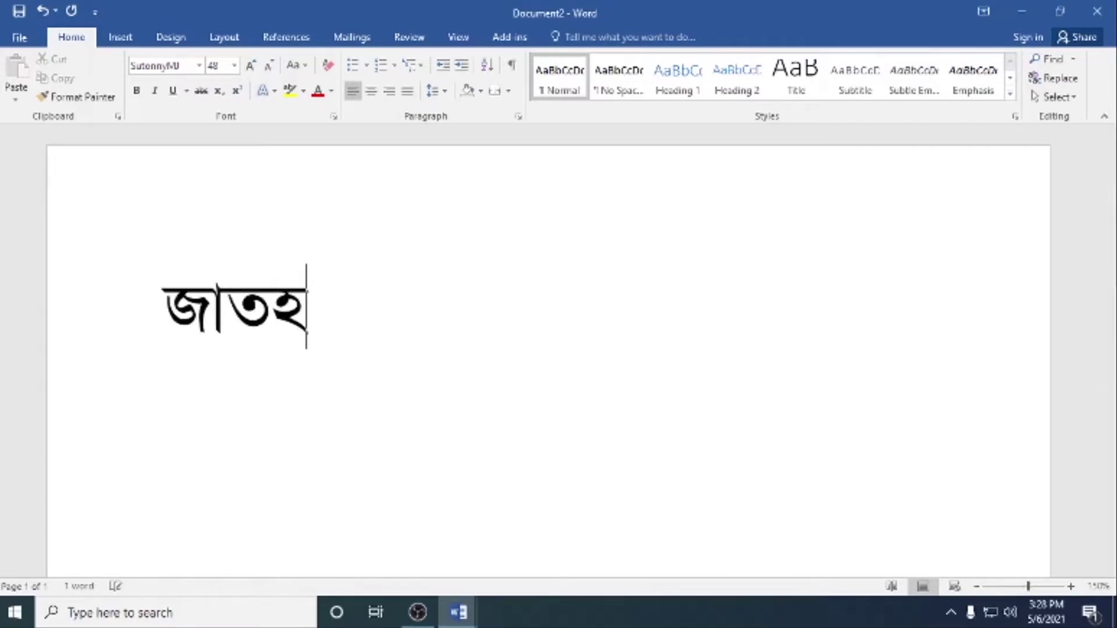
{"action": "key", "text": "BackSpace"}
{"action": "type", "text": "ীয় "}
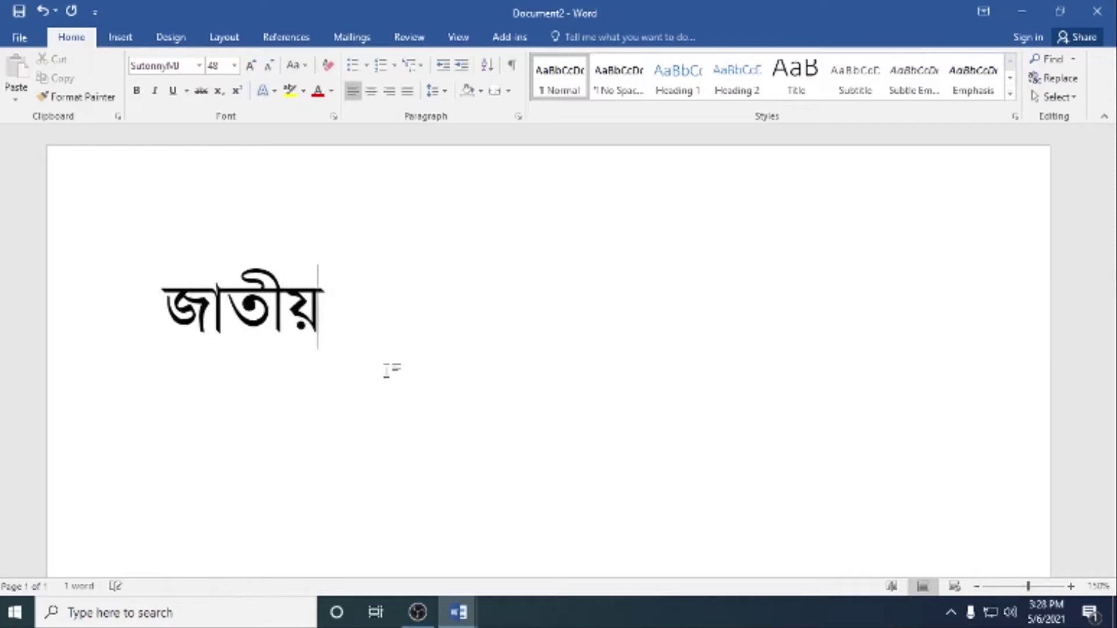
{"action": "type", "text": "স"}
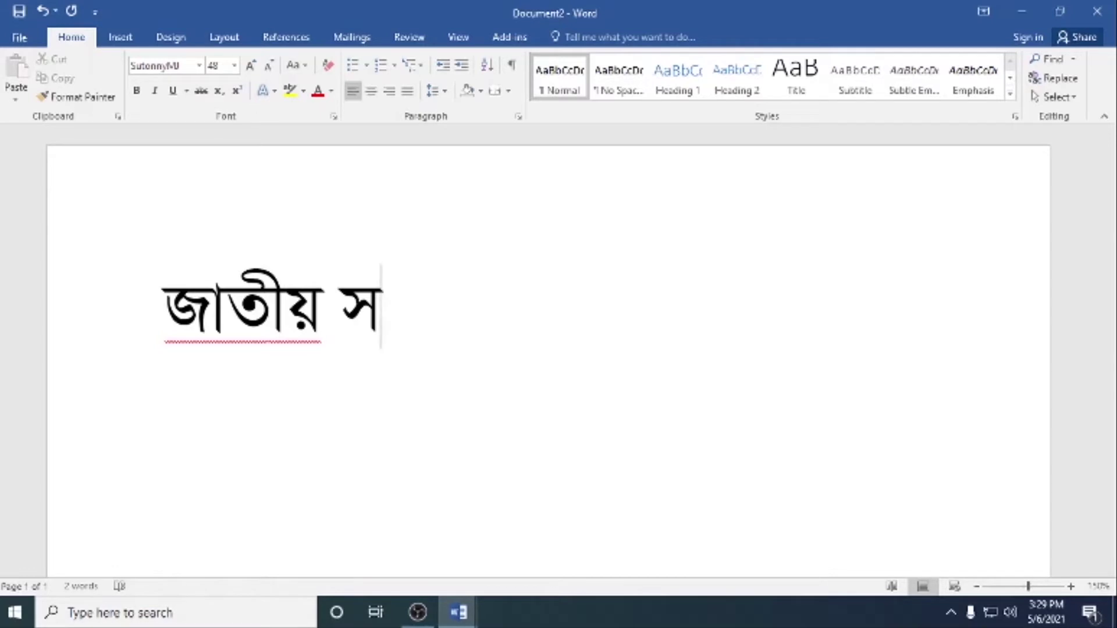
{"action": "type", "text": "ঙ"}
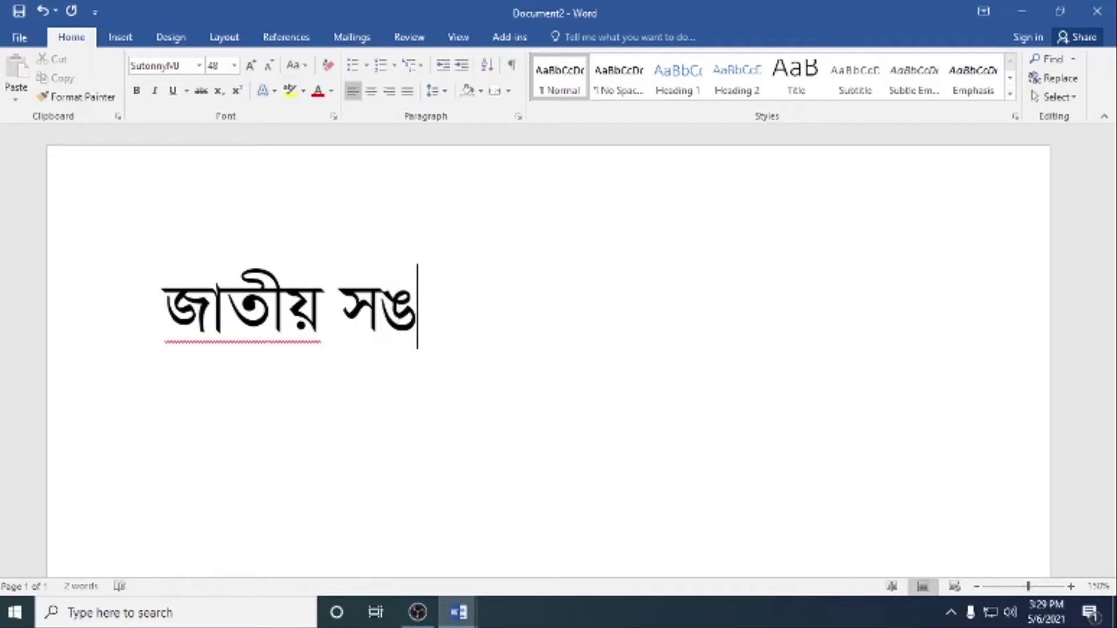
{"action": "type", "text": "্গ"}
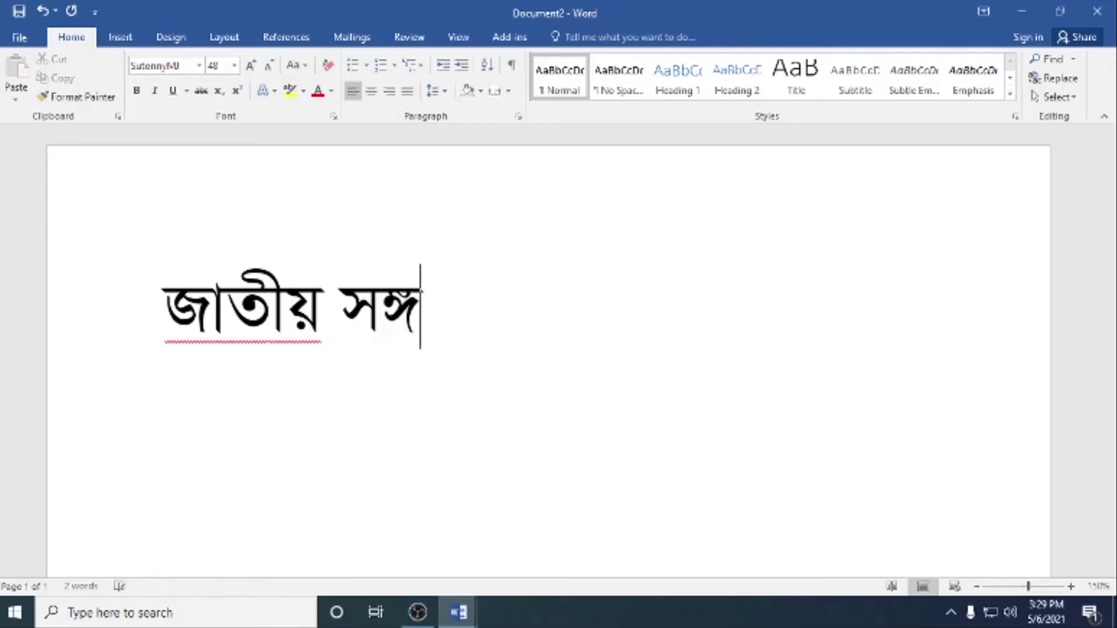
{"action": "type", "text": "ী"}
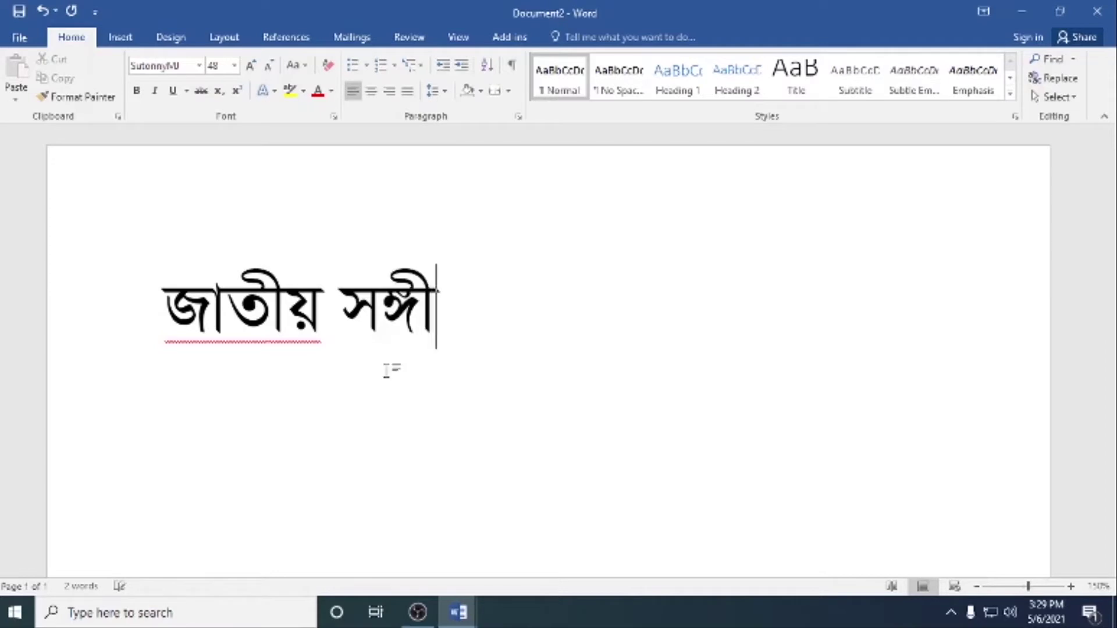
{"action": "type", "text": "ত"}
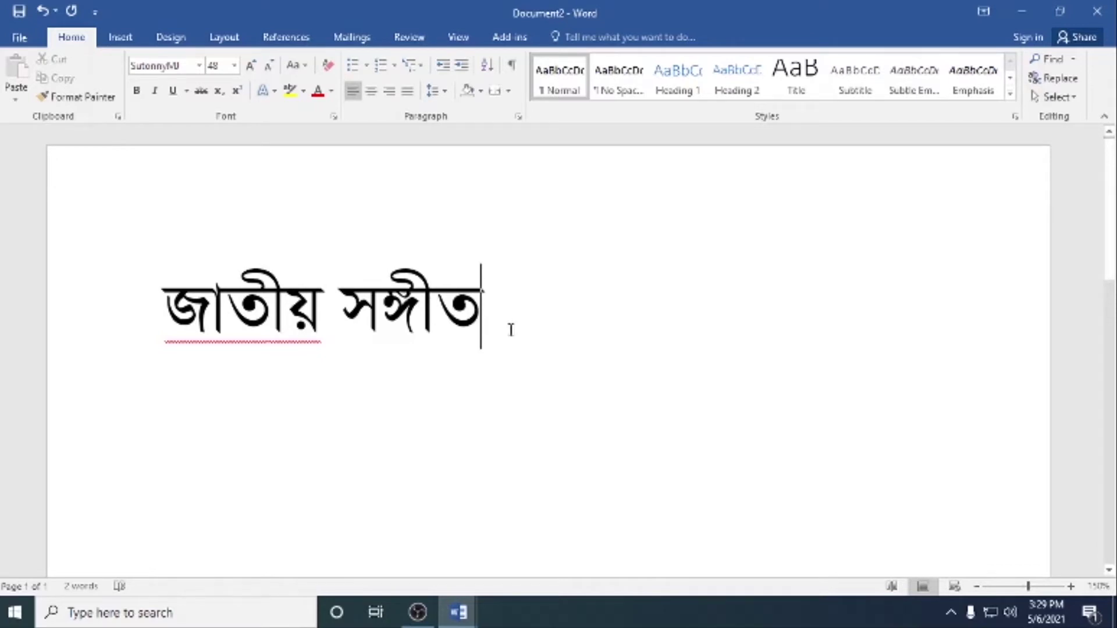
{"action": "key", "text": "Return"}
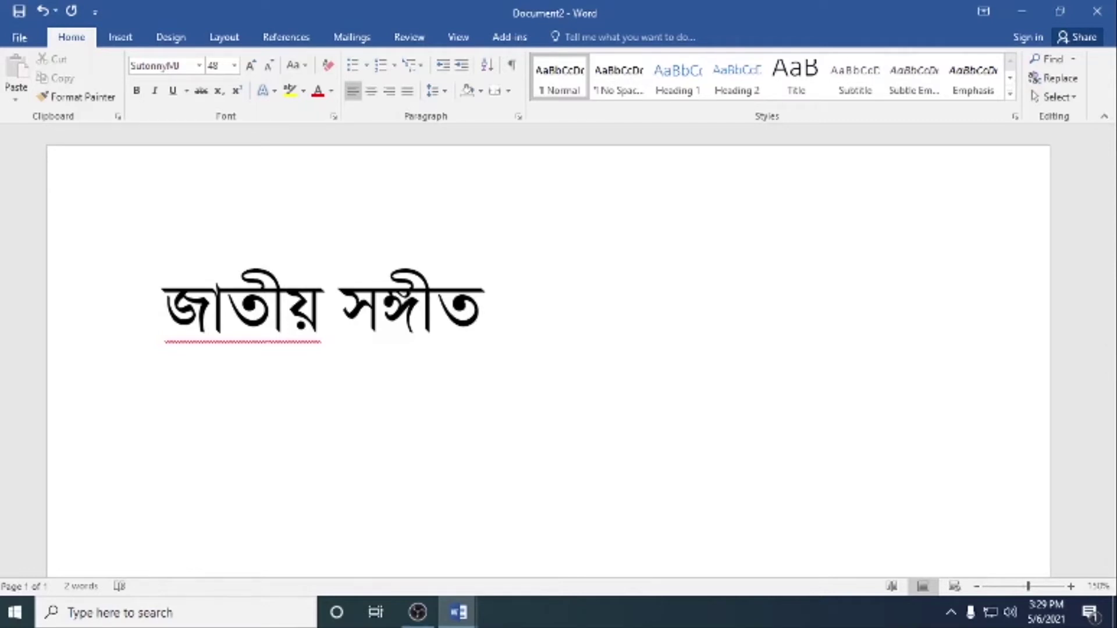
{"action": "type", "text": "cn"}
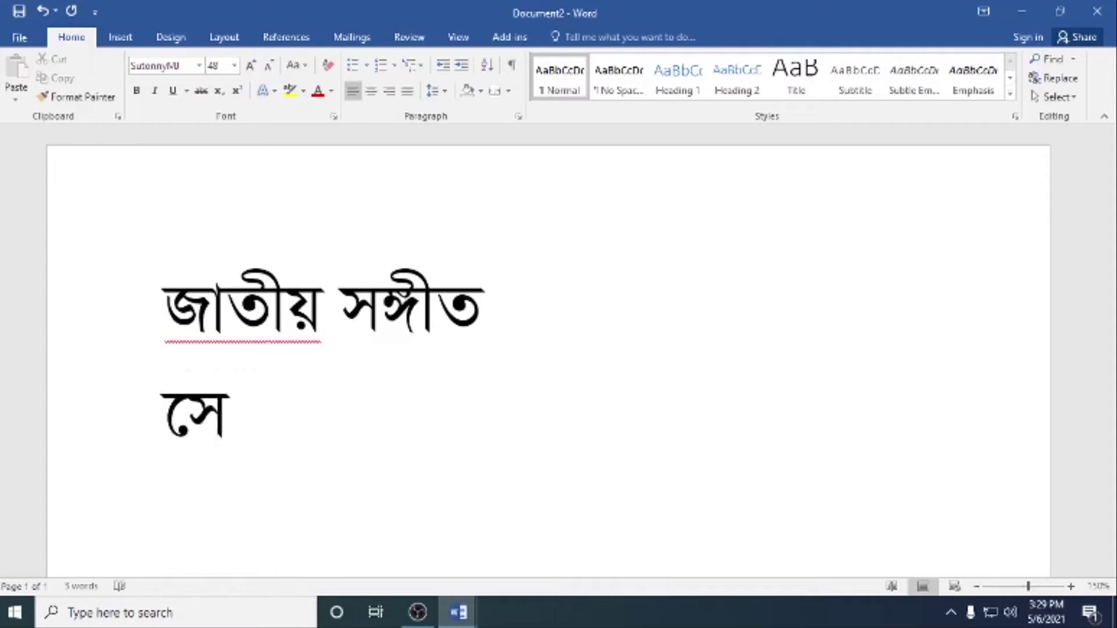
{"action": "type", "text": "g"}
{"action": "type", "text": "b"}
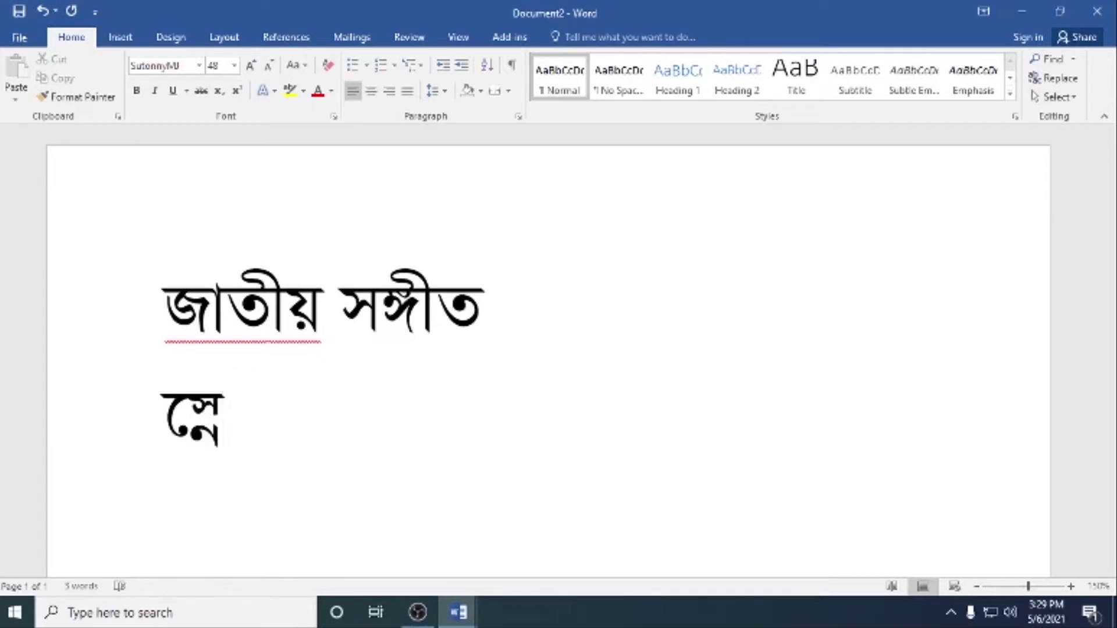
{"action": "type", "text": "i"}
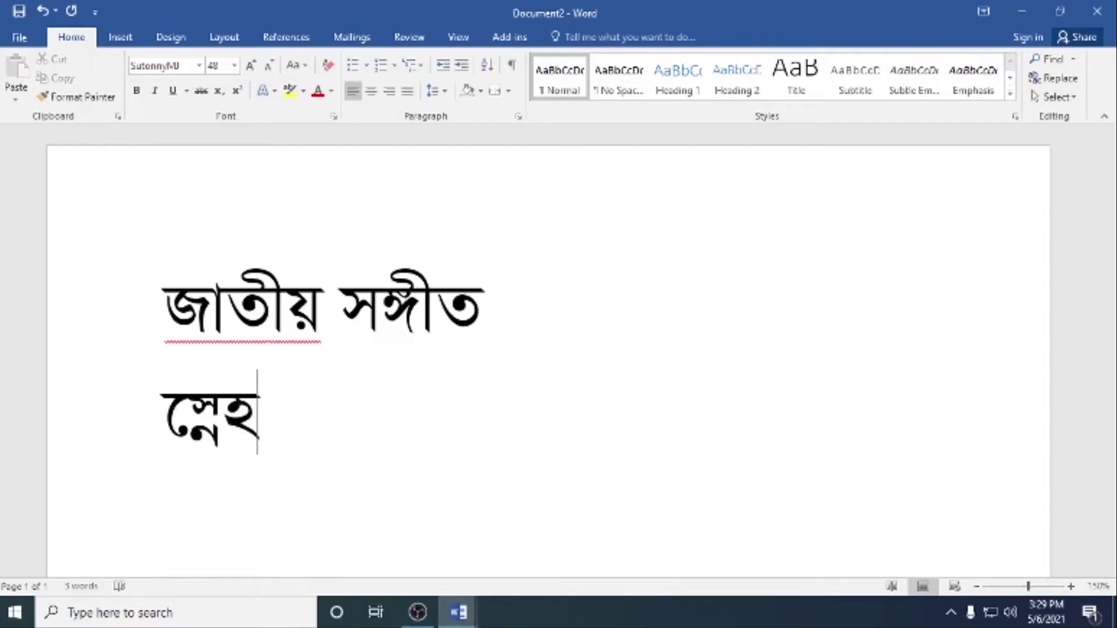
- Put the word স্বাধীন on its own third line
{"action": "key", "text": "Return"}
{"action": "type", "text": "n"}
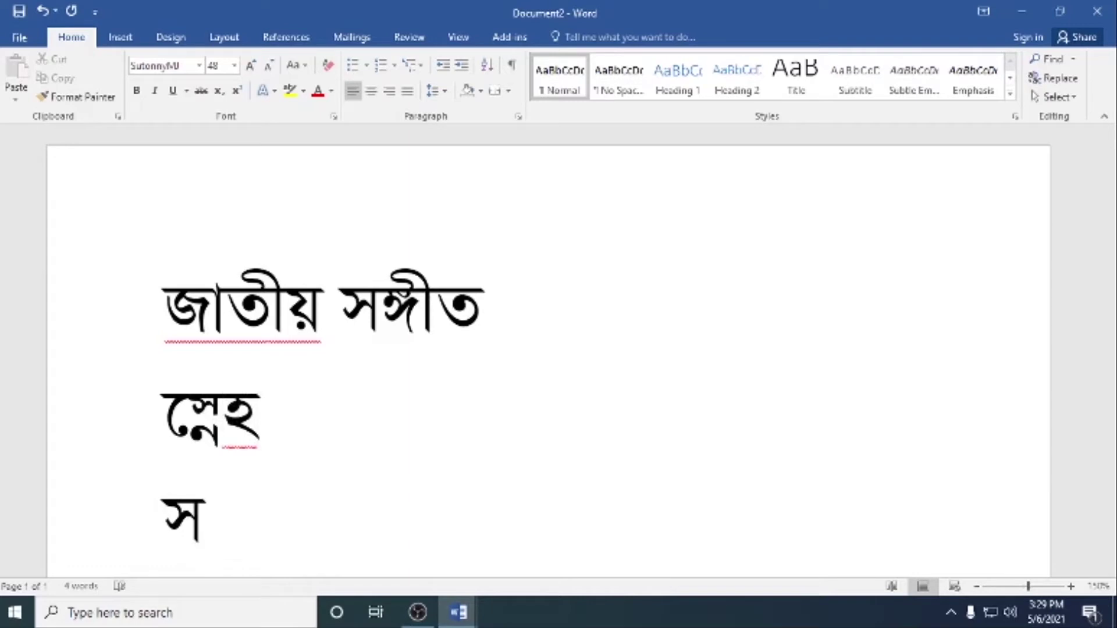
{"action": "key", "text": "BackSpace"}
{"action": "type", "text": "o"}
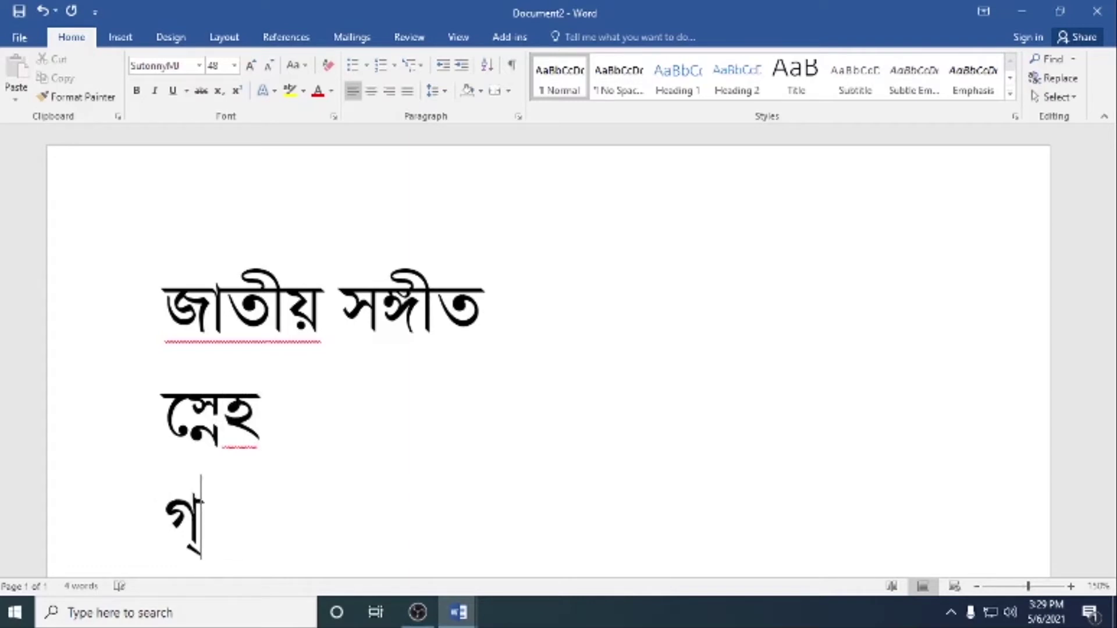
{"action": "type", "text": "vf"}
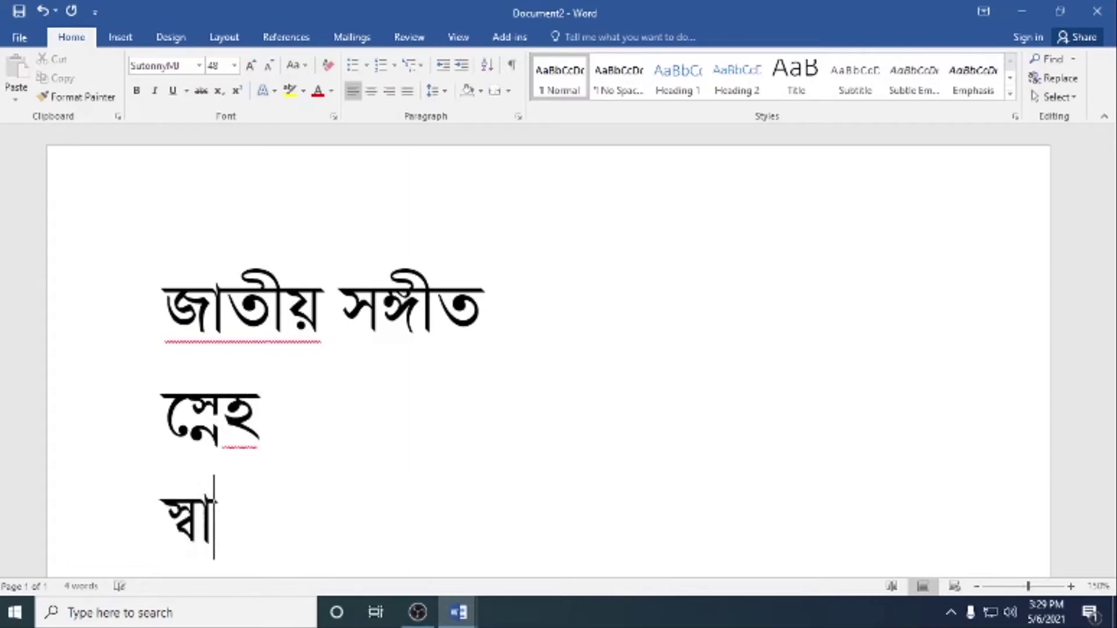
{"action": "type", "text": "LDb"}
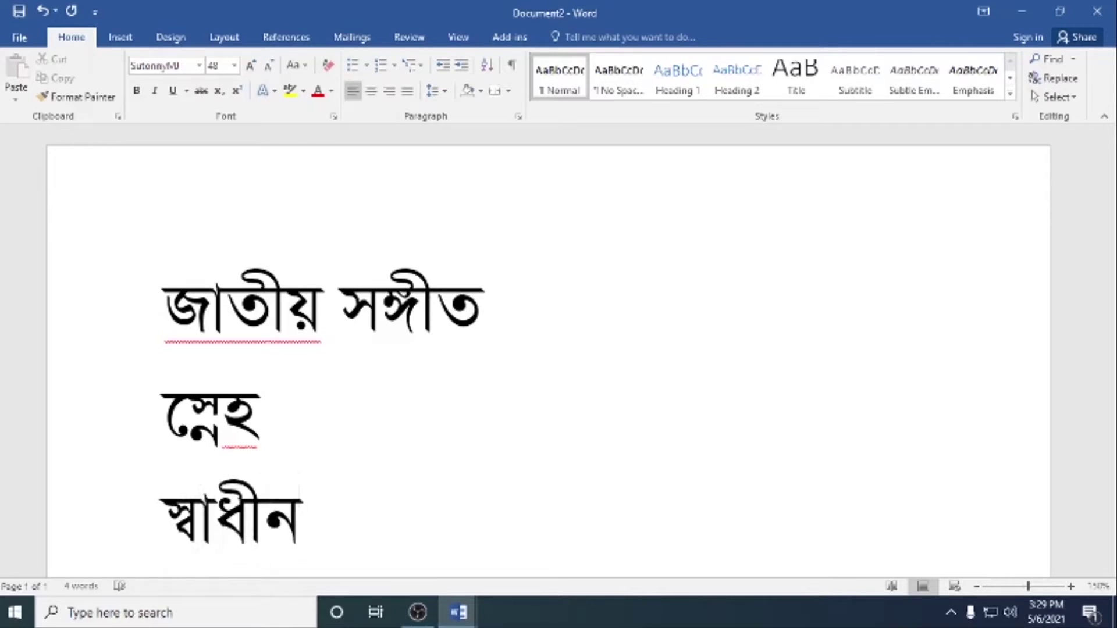
- Type শিক্ষক on the next line and leave two empty lines below it
{"action": "key", "text": "Return"}
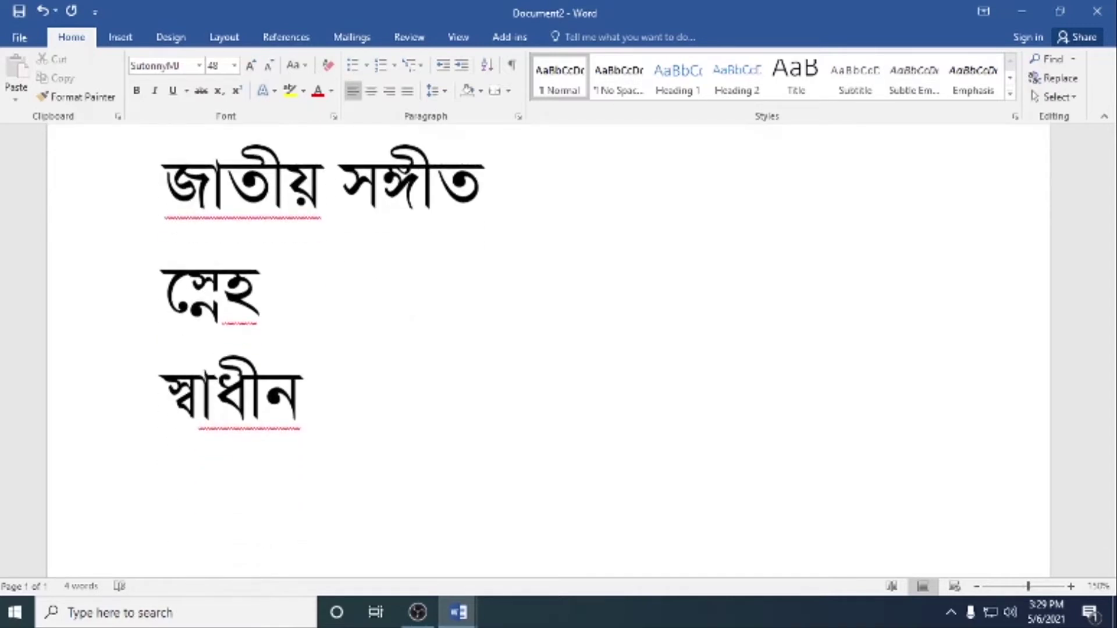
{"action": "type", "text": "শি"}
{"action": "type", "text": "শক"}
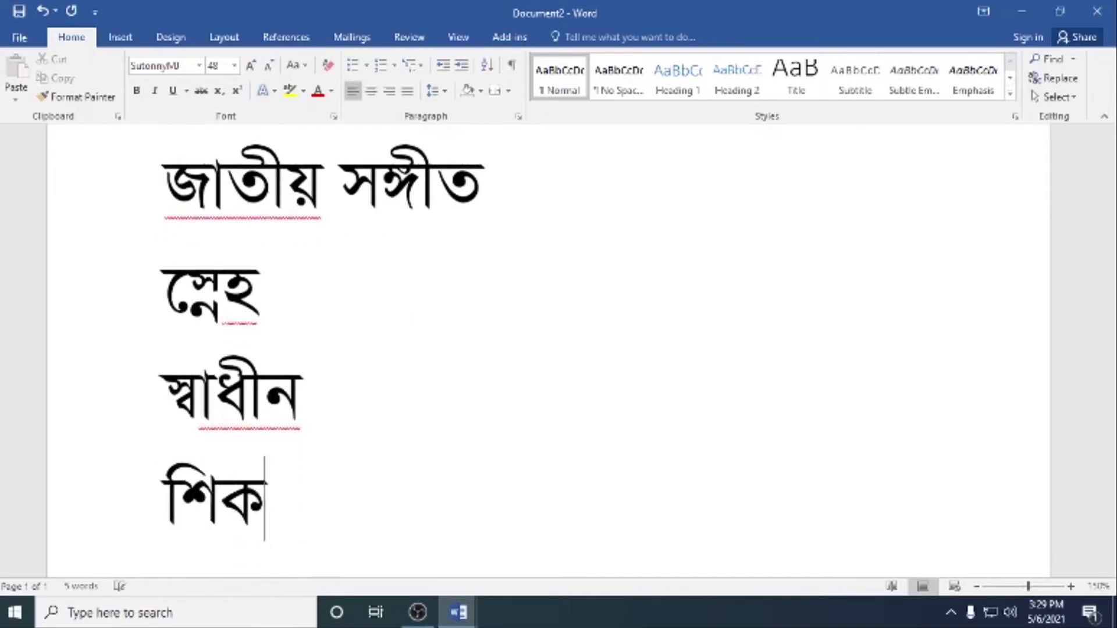
{"action": "type", "text": "্ষ"}
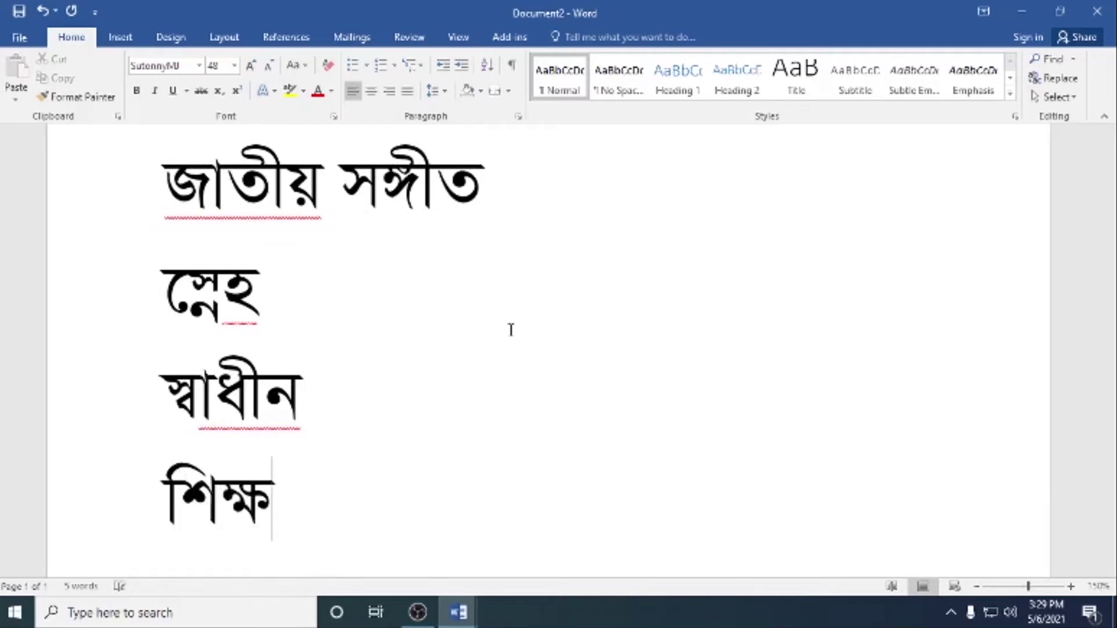
{"action": "type", "text": "ক"}
{"action": "key", "text": "Return"}
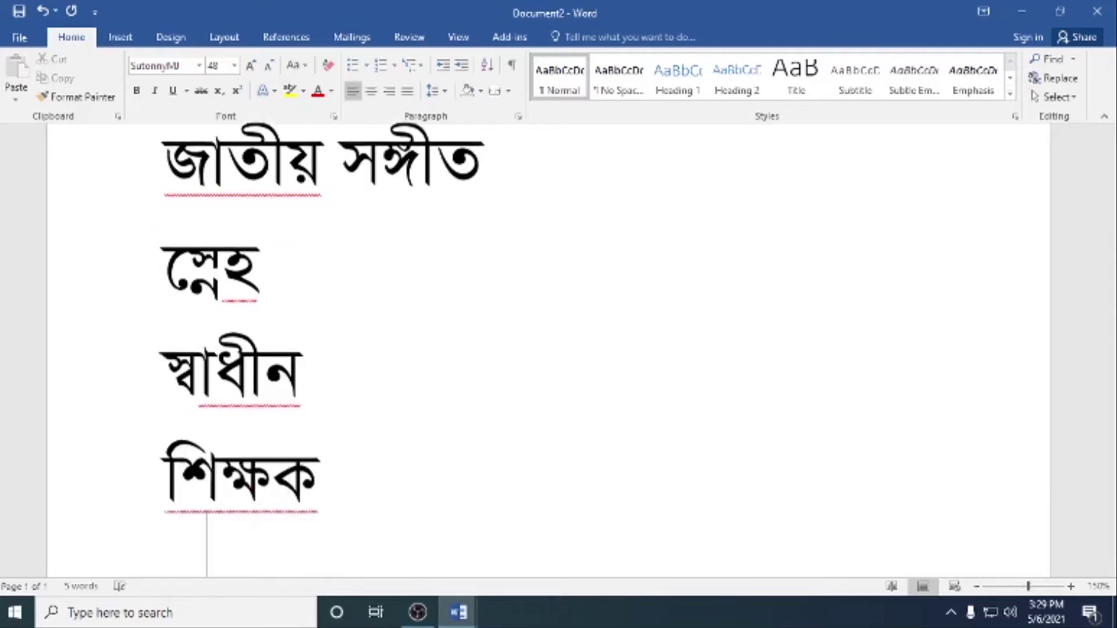
{"action": "key", "text": "Return"}
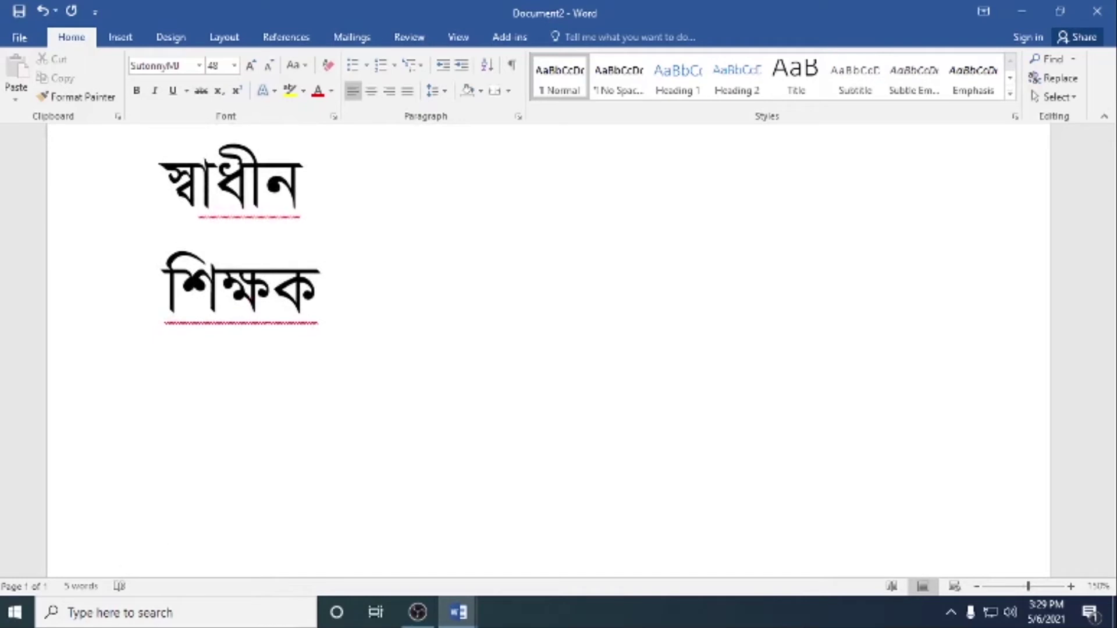
- Type ইঞ্জিনিয়ার on the line below শিক্ষক, correcting the typos
{"action": "type", "text": "ই"}
{"action": "key", "text": "BackSpace"}
{"action": "key", "text": "BackSpace"}
{"action": "type", "text": "ইজি"}
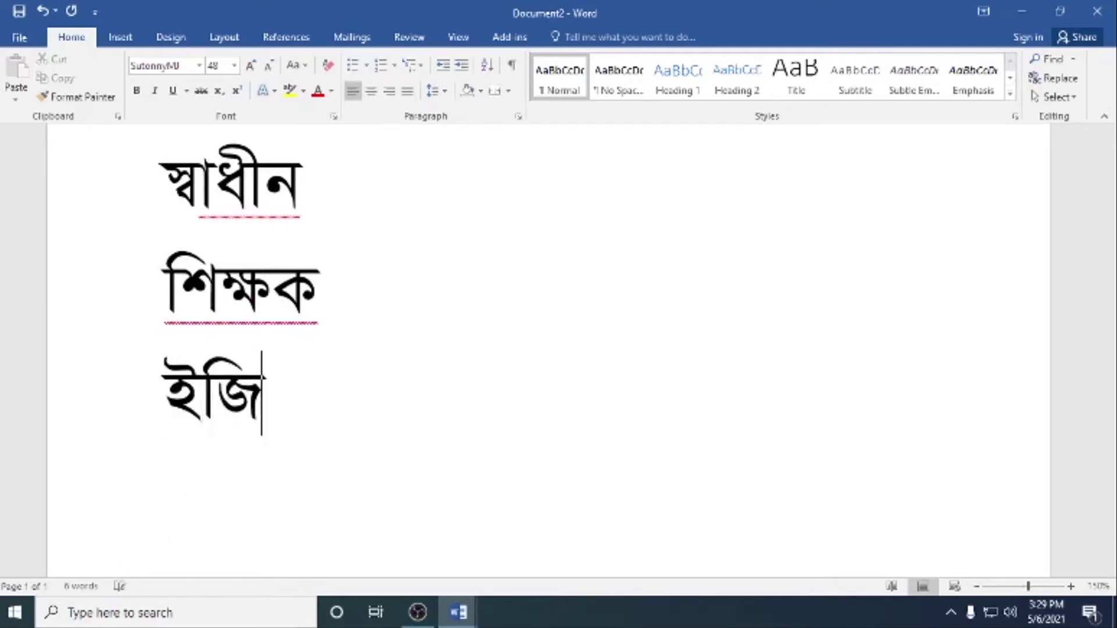
{"action": "key", "text": "BackSpace"}
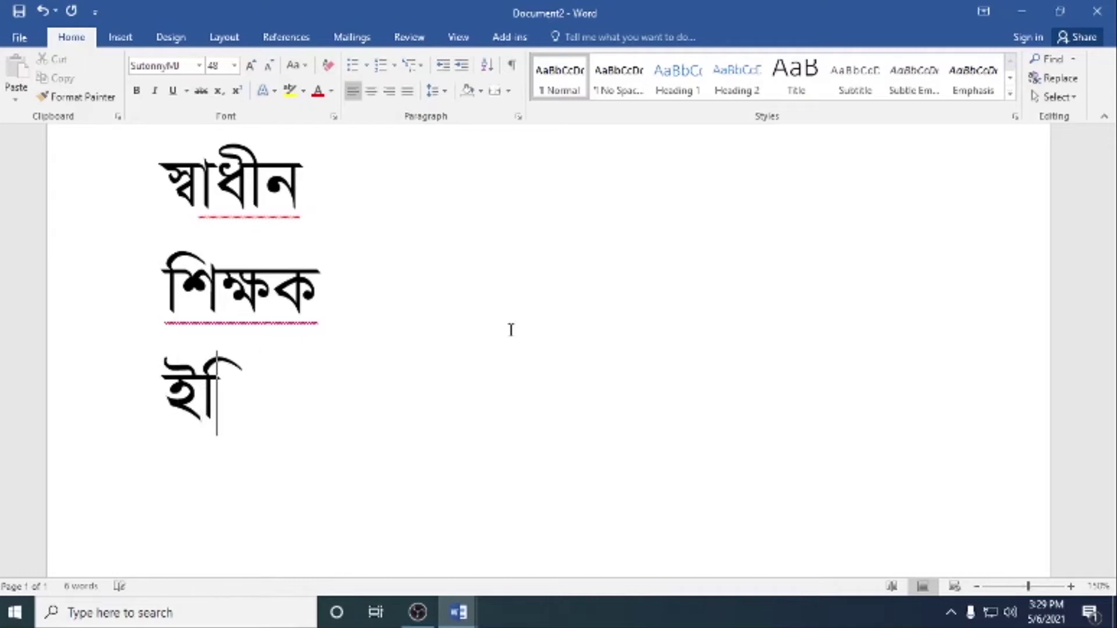
{"action": "type", "text": "ঞ্জ"}
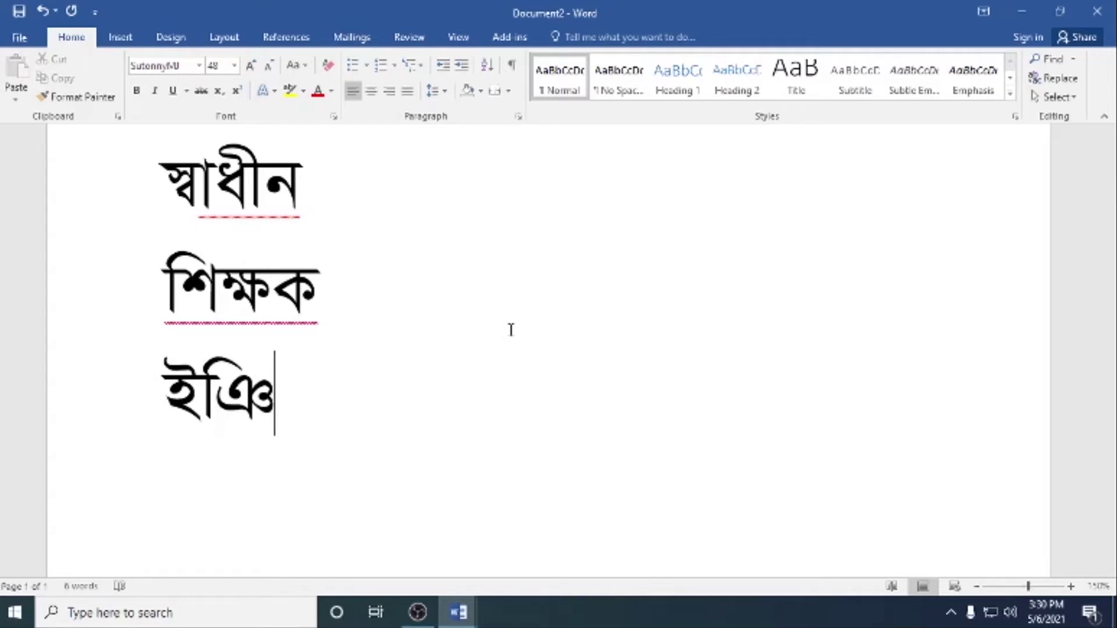
{"action": "type", "text": "্"}
{"action": "key", "text": "BackSpace"}
{"action": "type", "text": "নি"}
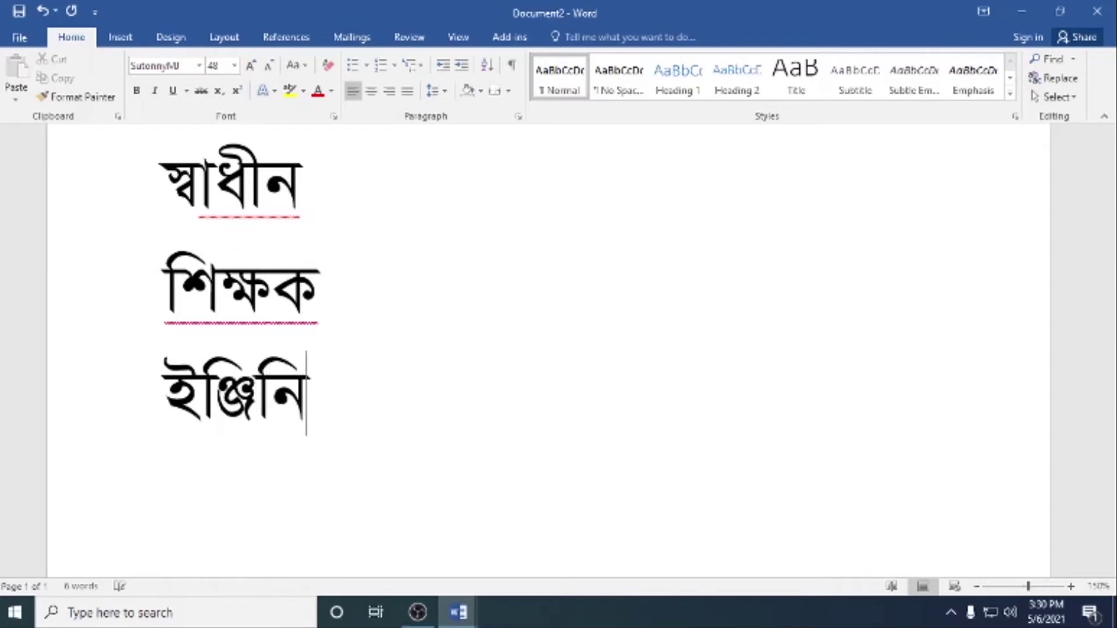
{"action": "type", "text": "য়ার"}
{"action": "key", "text": "Return"}
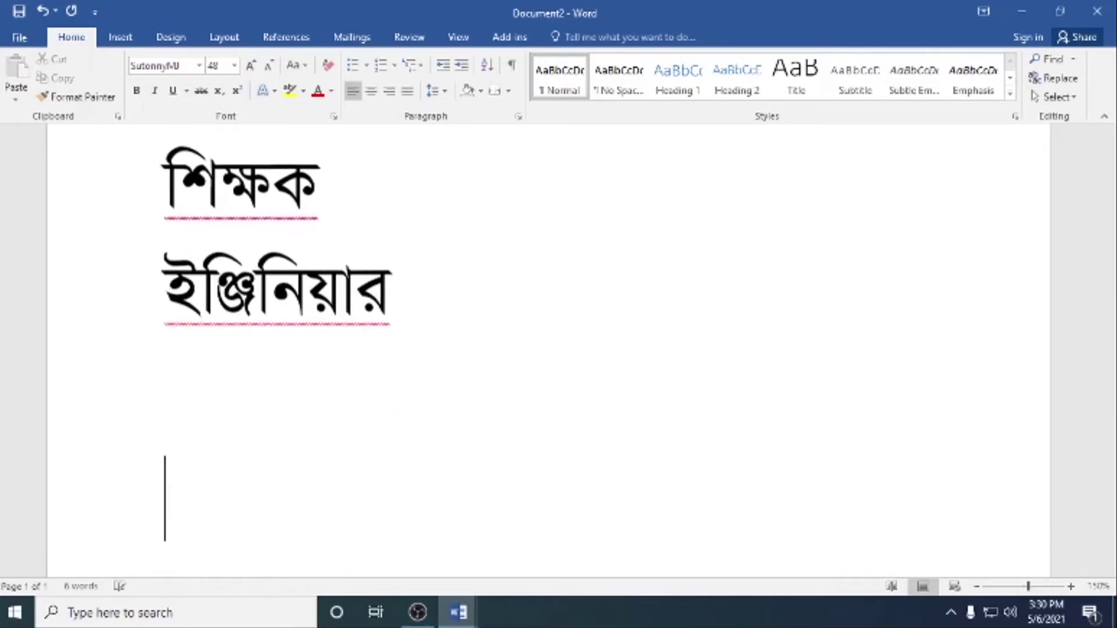
- Type বিজ্ঞান on the next line
{"action": "key", "text": "BackSpace"}
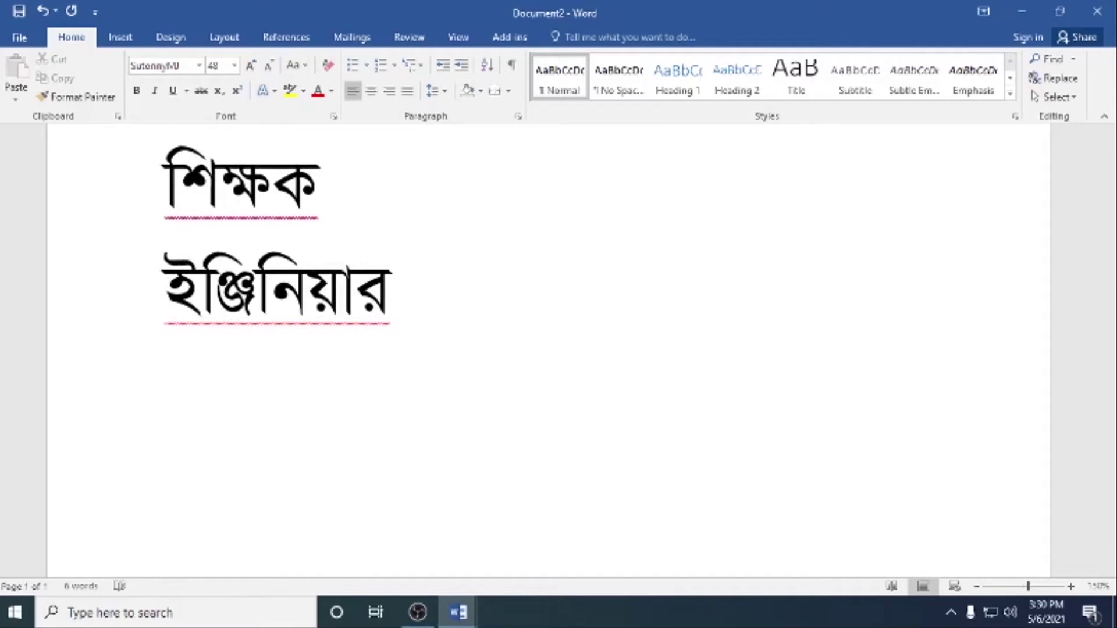
{"action": "type", "text": "জি"}
{"action": "key", "text": "BackSpace"}
{"action": "type", "text": "বি"}
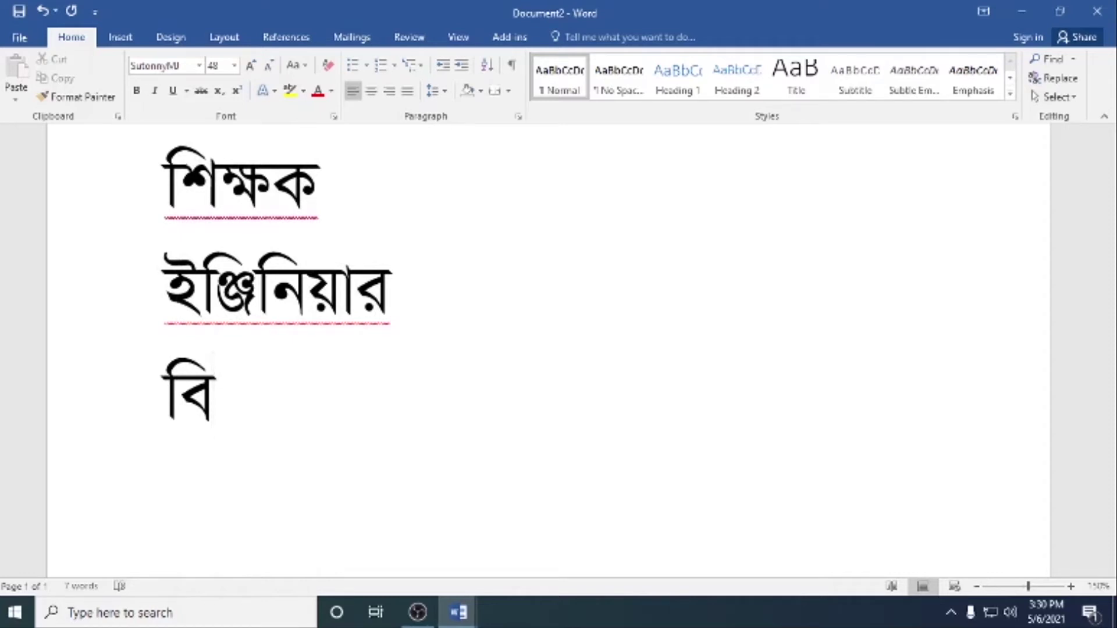
{"action": "type", "text": "জ"}
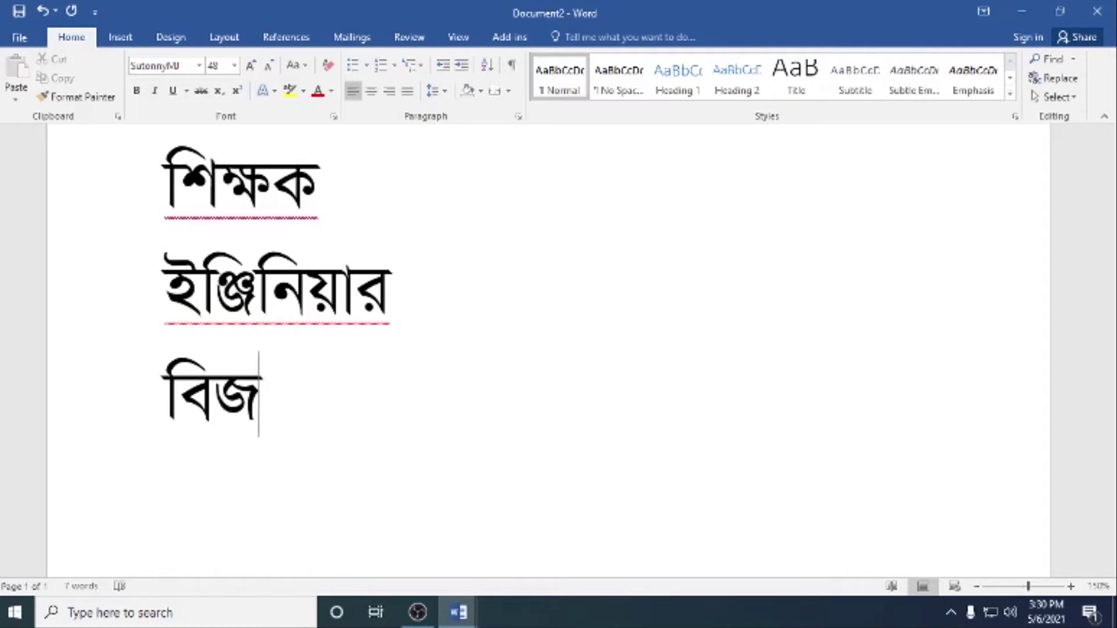
{"action": "type", "text": "্"}
{"action": "type", "text": "ঞ"}
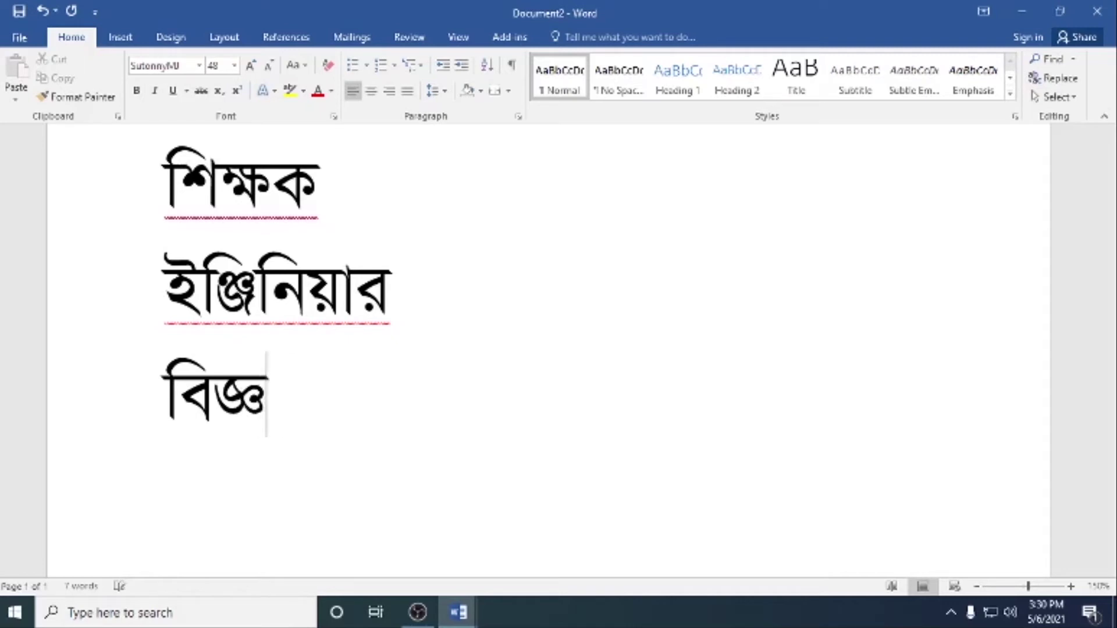
{"action": "type", "text": "ান"}
{"action": "key", "text": "Return"}
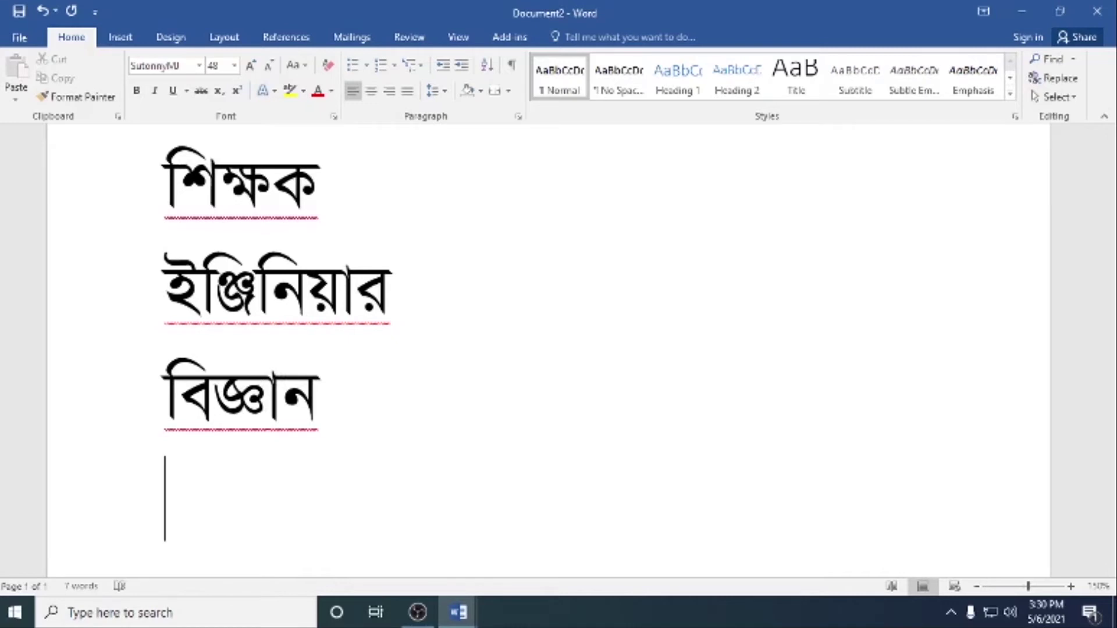
- Type কৃষ্ণ and, on the following line, ব্রাহ্মন
{"action": "type", "text": "ক"}
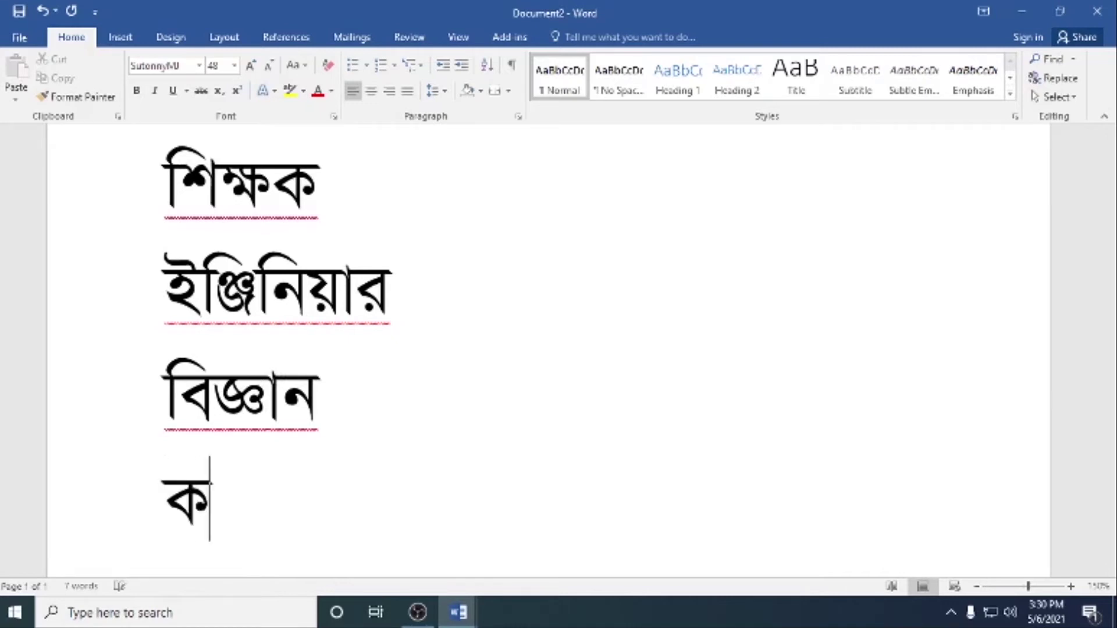
{"action": "type", "text": "ৃষ"}
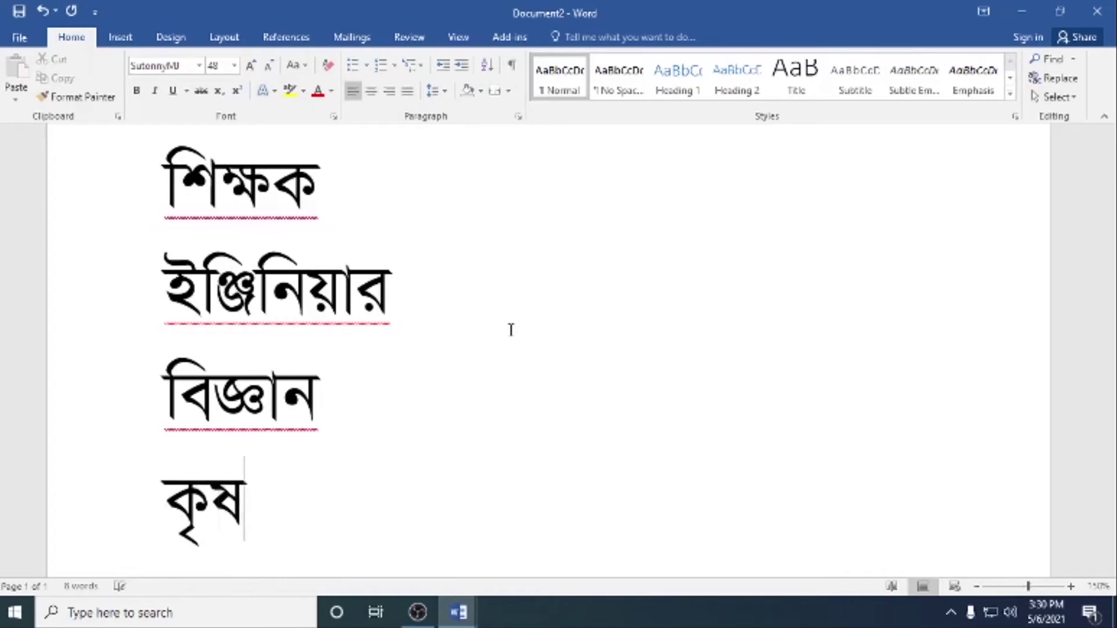
{"action": "type", "text": "্ণ"}
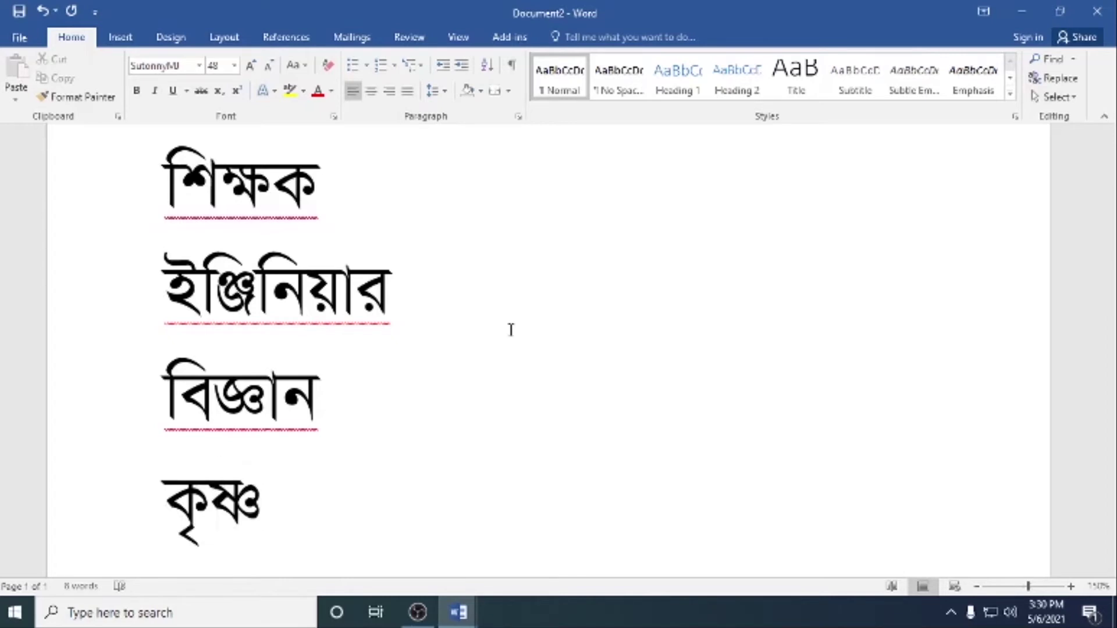
{"action": "key", "text": "Return"}
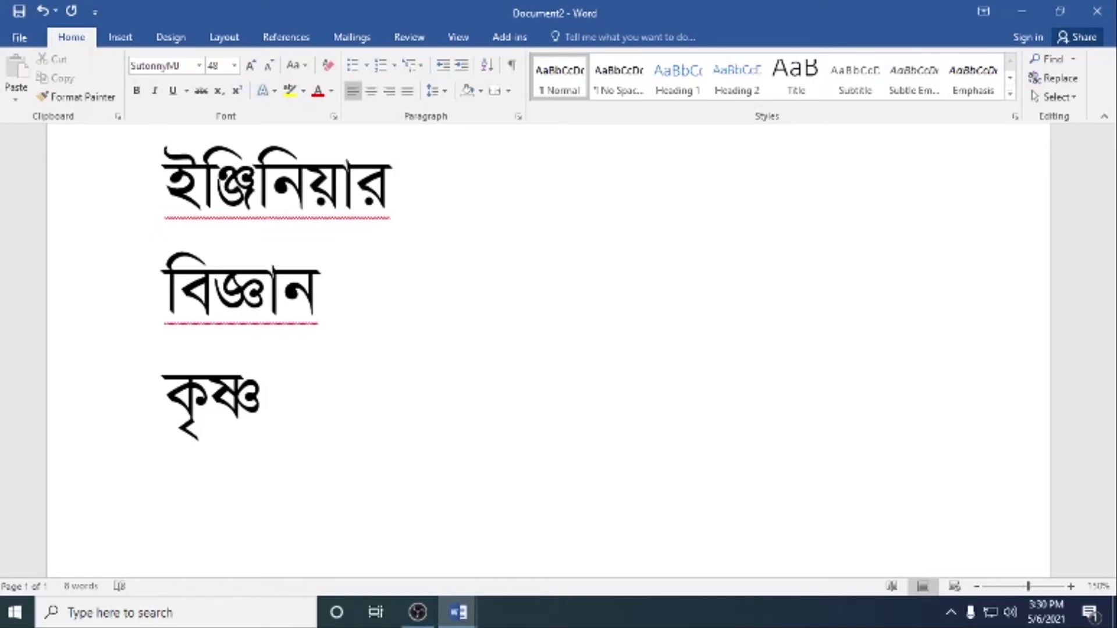
{"action": "type", "text": "ব"}
{"action": "type", "text": "্র"}
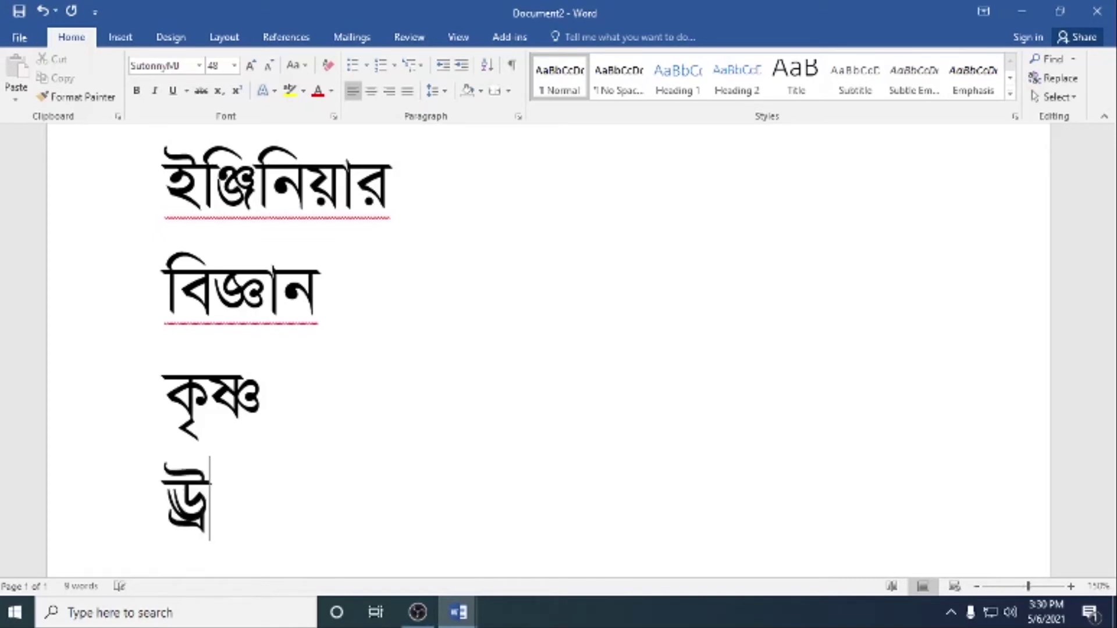
{"action": "type", "text": "া"}
{"action": "key", "text": "BackSpace"}
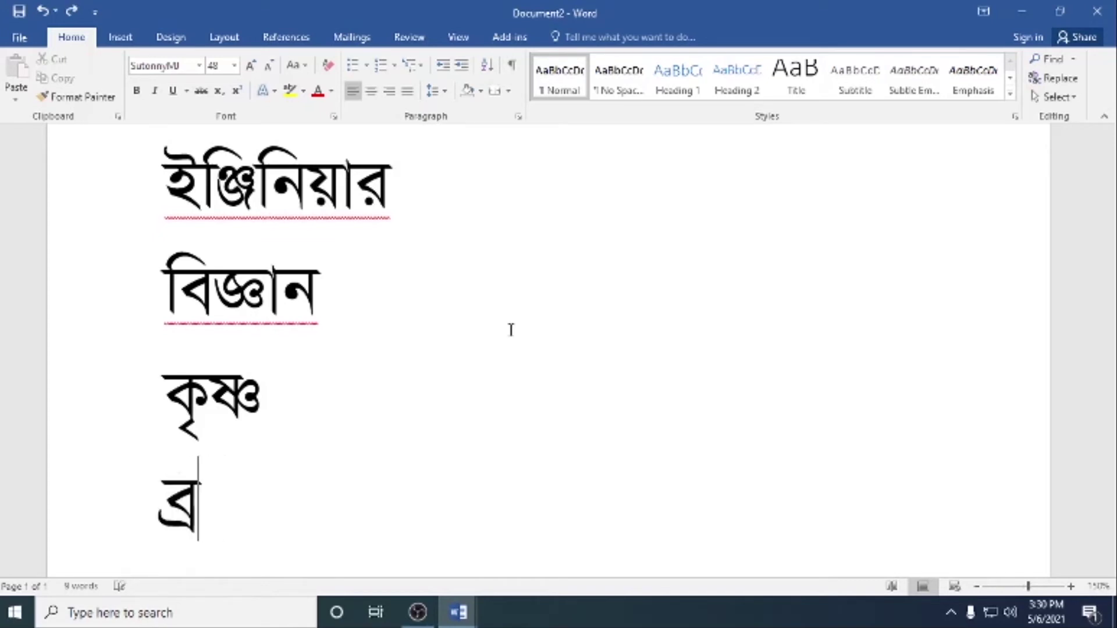
{"action": "type", "text": "া"}
{"action": "type", "text": "হ্ম"}
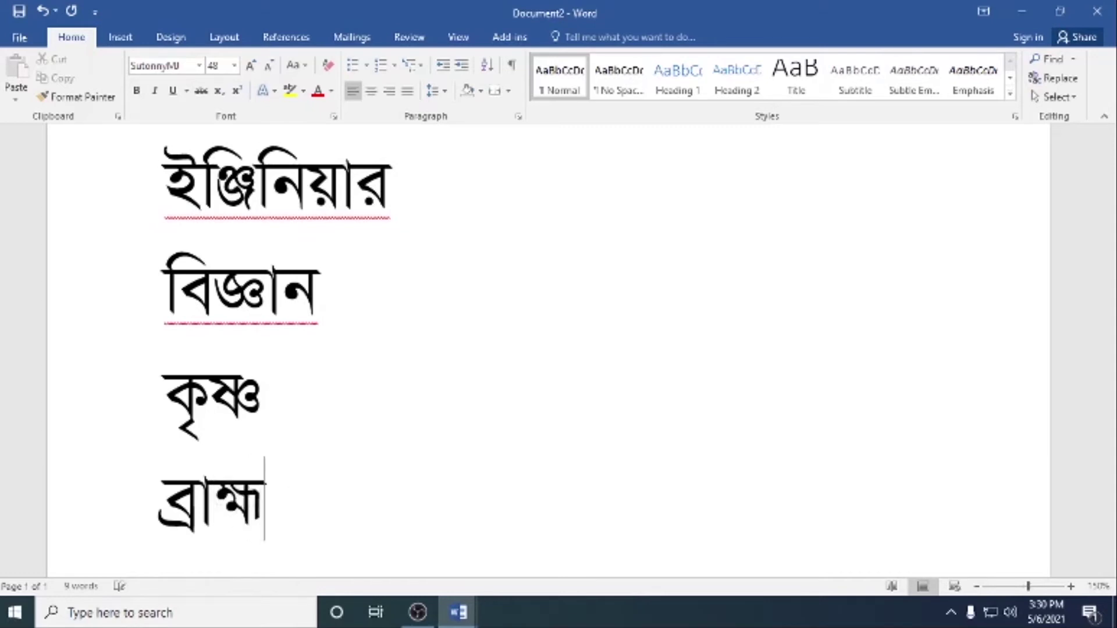
{"action": "type", "text": "ন"}
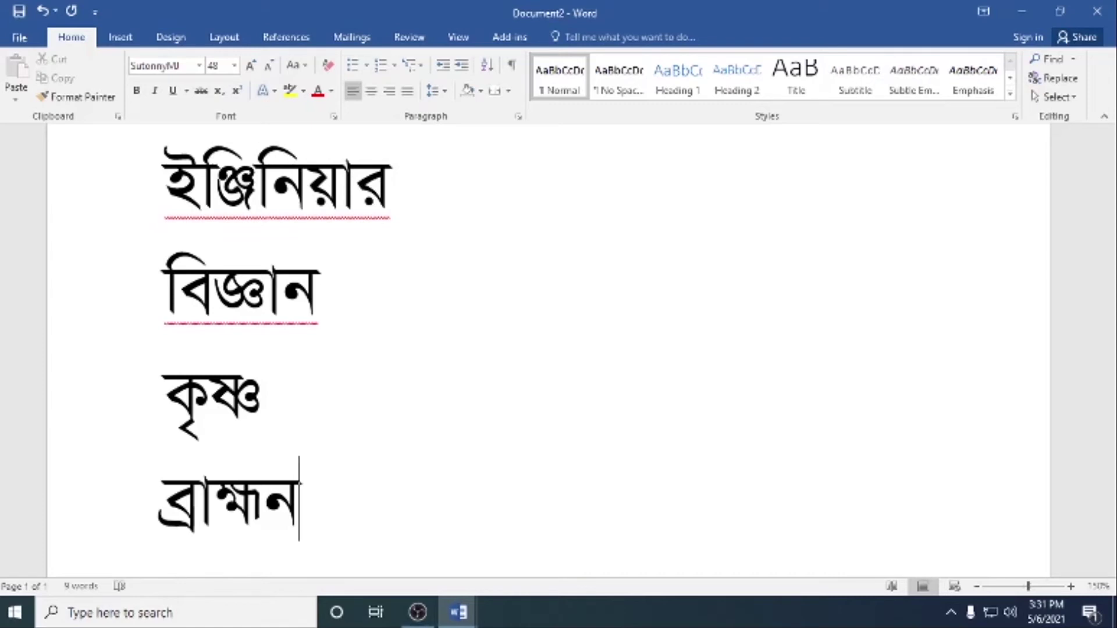
- Clear the extra blank line below ব্রাহ্মন and scroll down past the word list
{"action": "key", "text": "Return"}
{"action": "key", "text": "Return"}
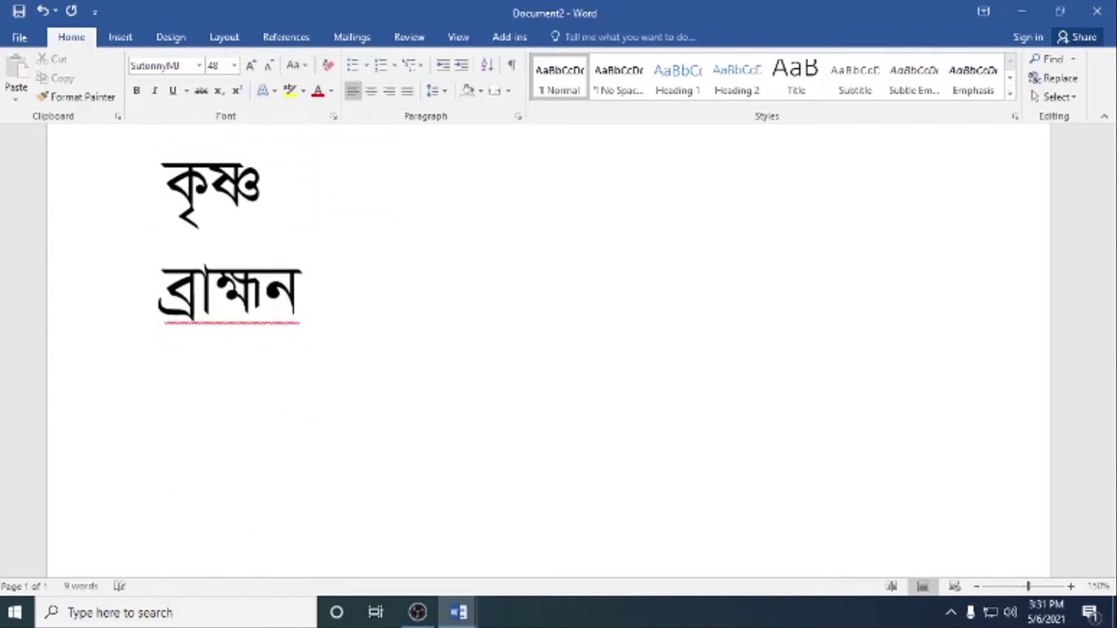
{"action": "scroll", "coordinate": [235, 355], "scroll_direction": "down", "scroll_amount": 1}
{"action": "key", "text": "BackSpace"}
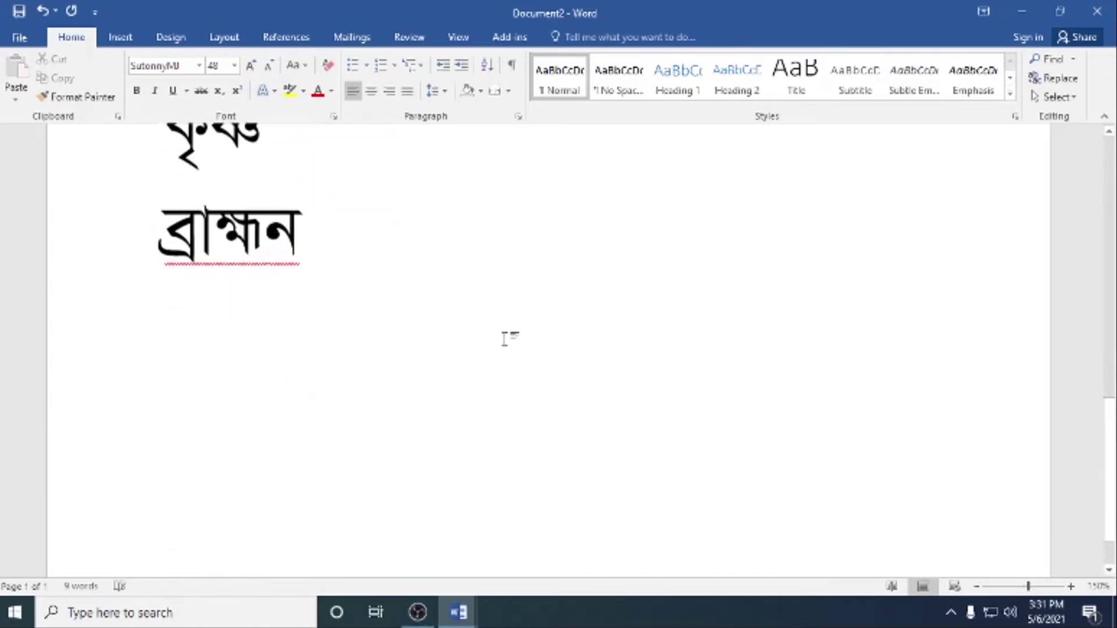
{"action": "scroll", "coordinate": [461, 354], "scroll_direction": "down", "scroll_amount": 1}
{"action": "scroll", "coordinate": [544, 342], "scroll_direction": "down", "scroll_amount": 1}
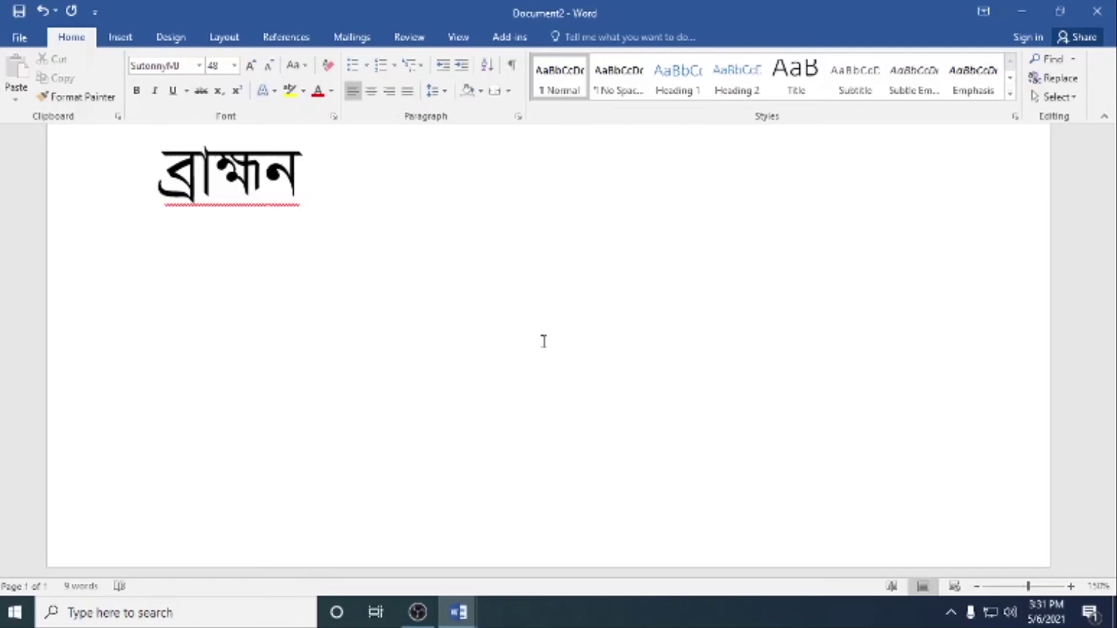
- Type the vowel line 'অ আ ই ঈ' and start a new line
{"action": "type", "text": "A"}
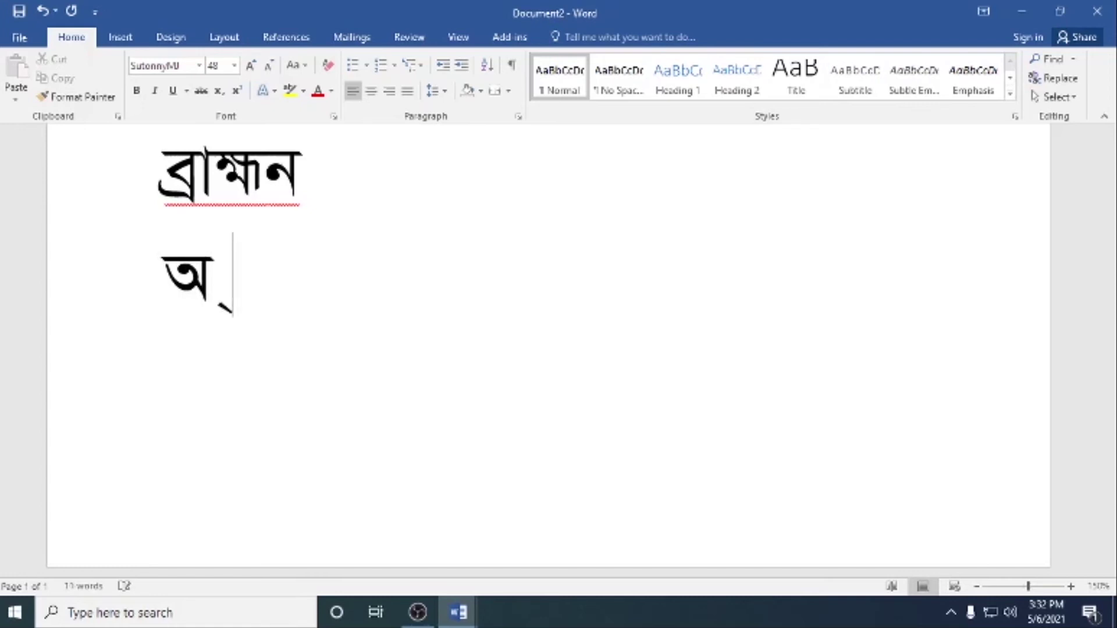
{"action": "type", "text": "আ"}
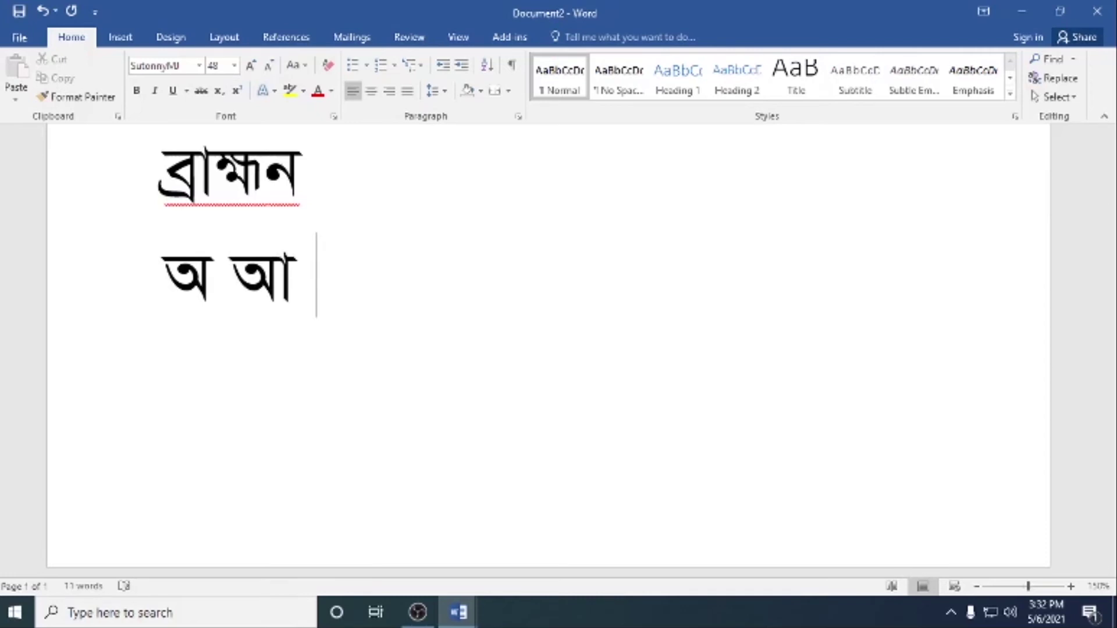
{"action": "type", "text": " ্"}
{"action": "type", "text": "ই"}
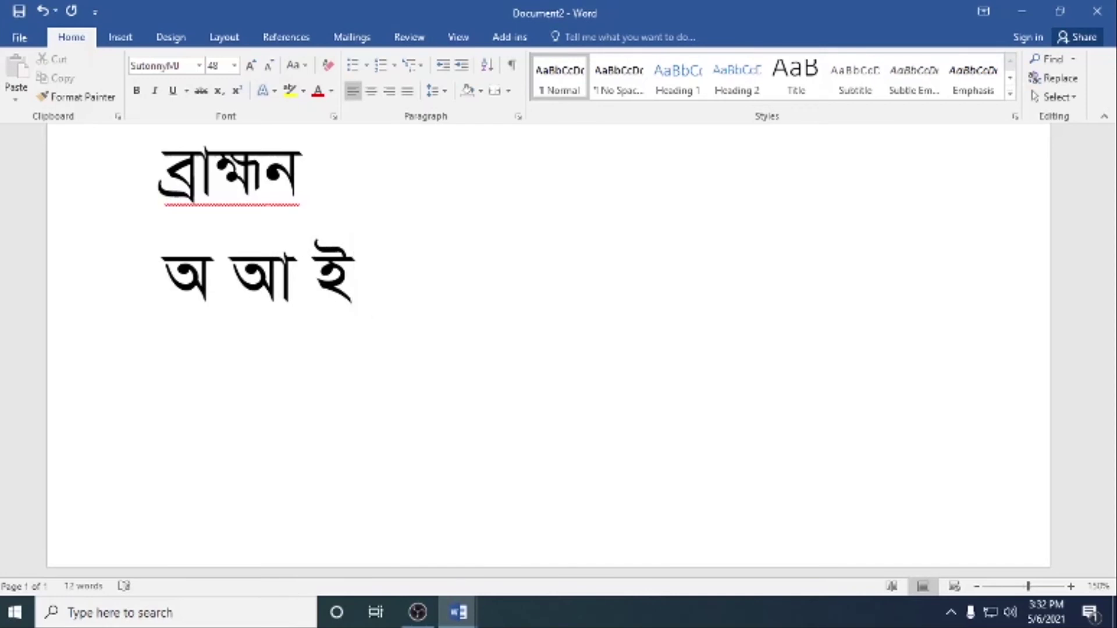
{"action": "type", "text": " ্"}
{"action": "type", "text": "ঈ"}
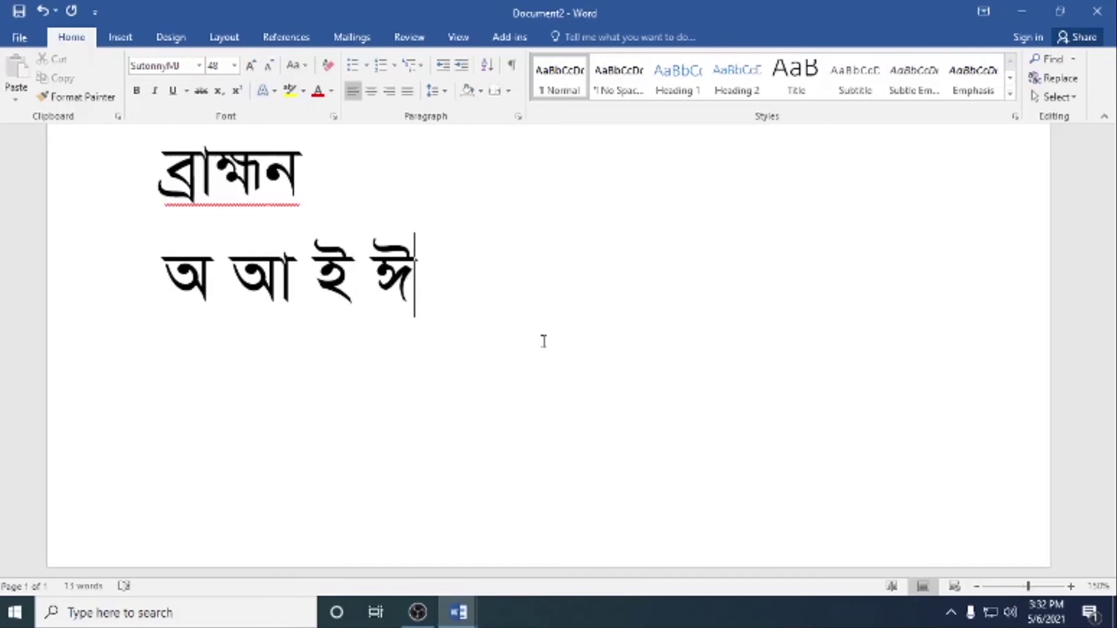
{"action": "key", "text": "Return"}
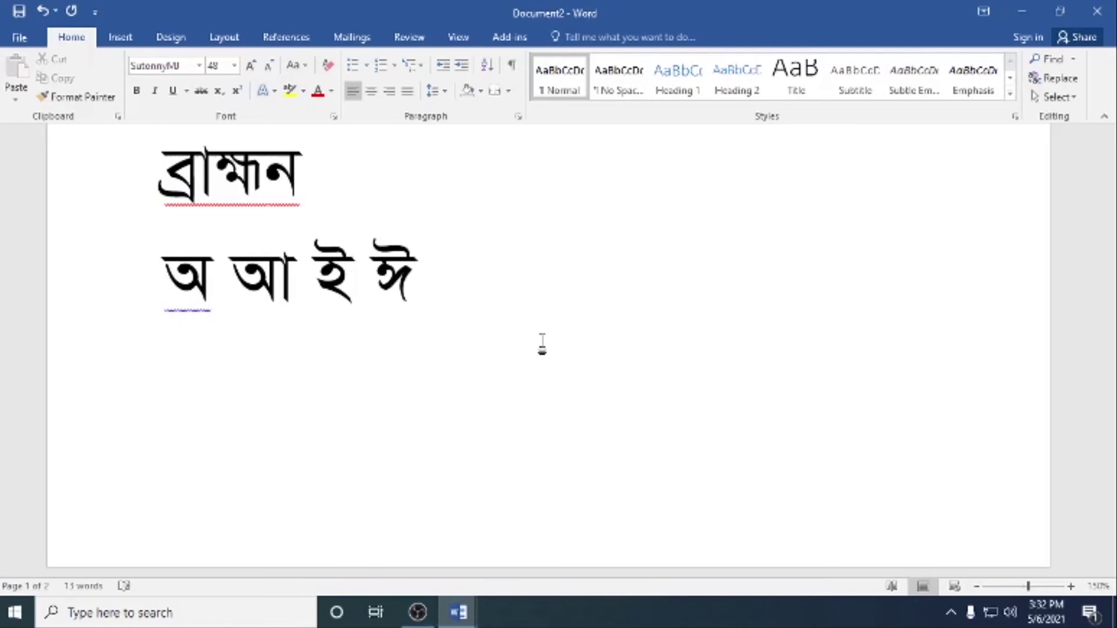
- Type 'উ ঊ ঋ' on the next line and start another line
{"action": "type", "text": "উ"}
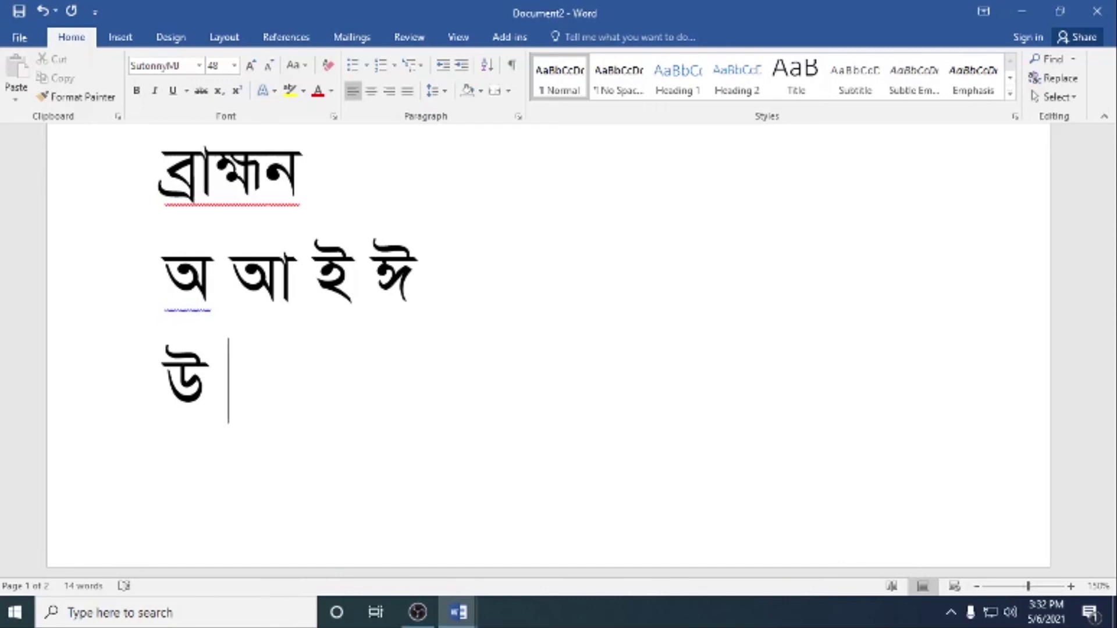
{"action": "type", "text": "ঊ"}
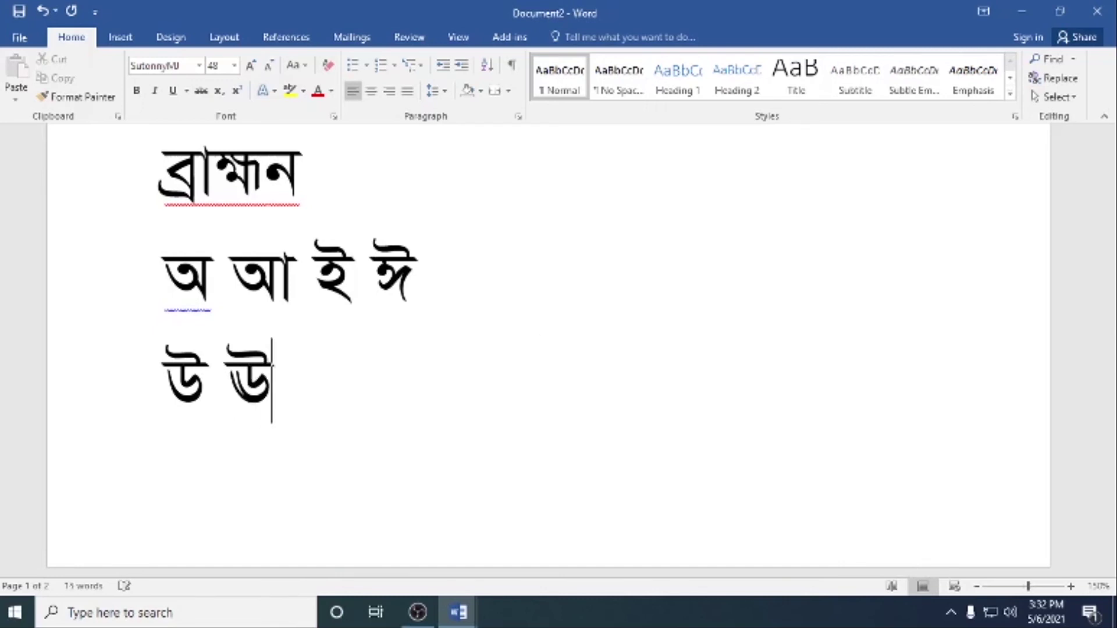
{"action": "type", "text": " ্"}
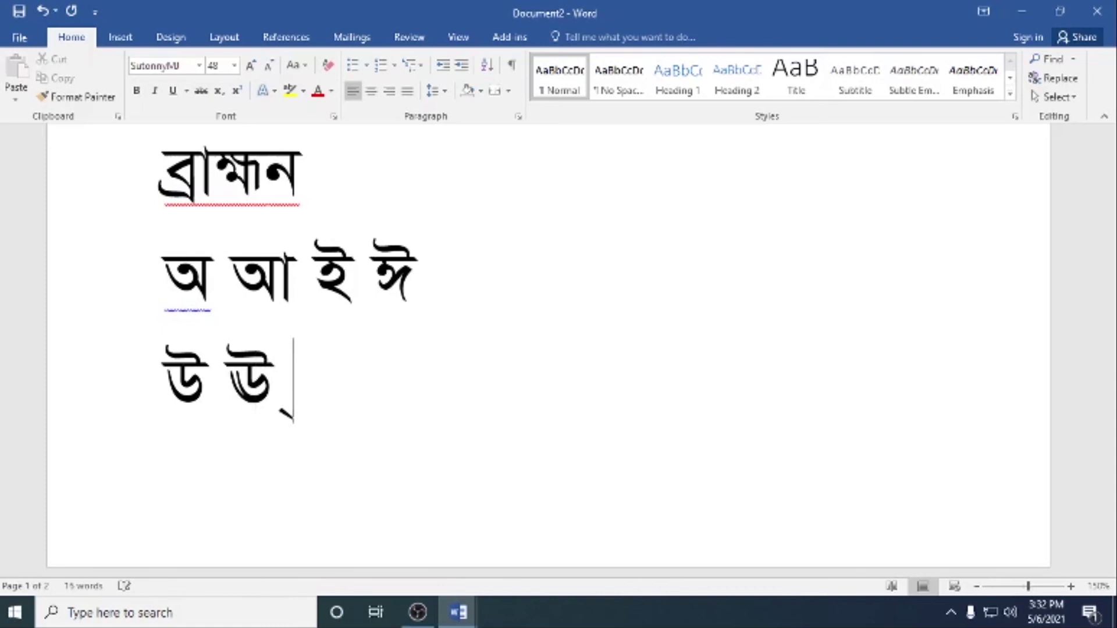
{"action": "type", "text": "র"}
{"action": "key", "text": "BackSpace"}
{"action": "type", "text": "্"}
{"action": "type", "text": "ঋ"}
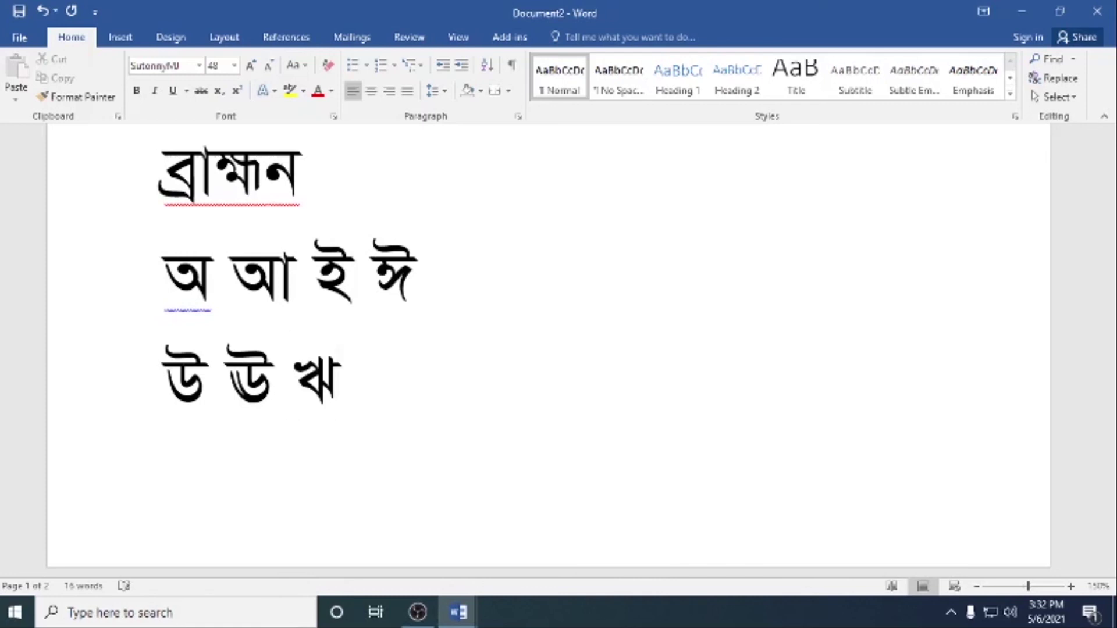
{"action": "key", "text": "Return"}
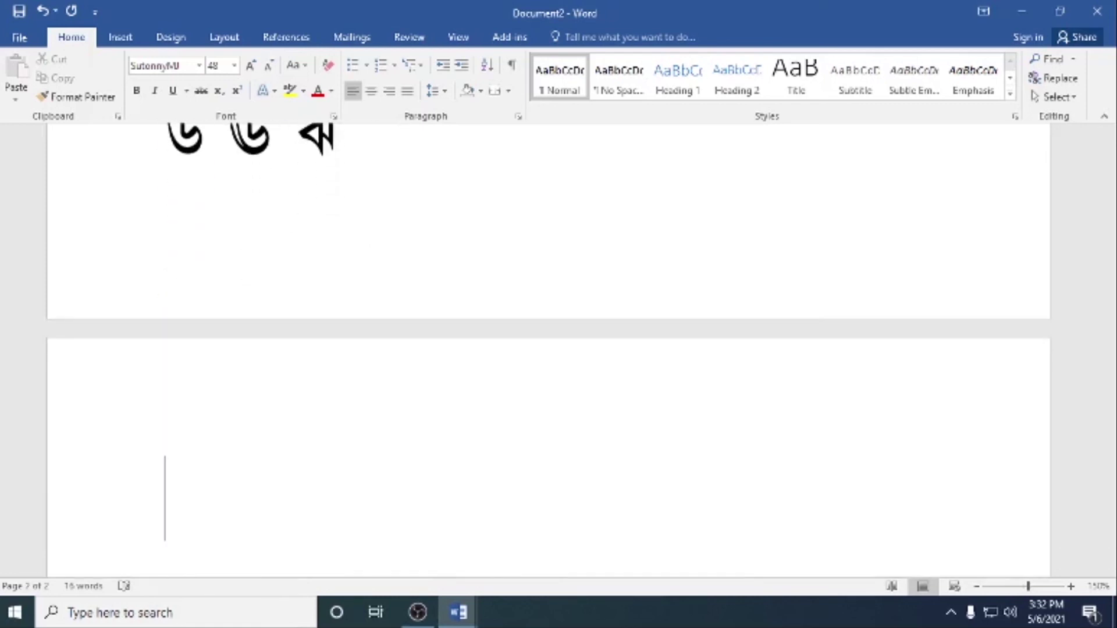
- Start a new line after 'উ ঊ ঋ' and type the vowels 'এ ঐ ও ঔ'
{"action": "scroll", "coordinate": [520, 422], "scroll_direction": "up", "scroll_amount": 3}
{"action": "scroll", "coordinate": [521, 422], "scroll_direction": "up", "scroll_amount": 3}
{"action": "scroll", "coordinate": [402, 438], "scroll_direction": "up", "scroll_amount": 5}
{"action": "scroll", "coordinate": [396, 444], "scroll_direction": "down", "scroll_amount": 2}
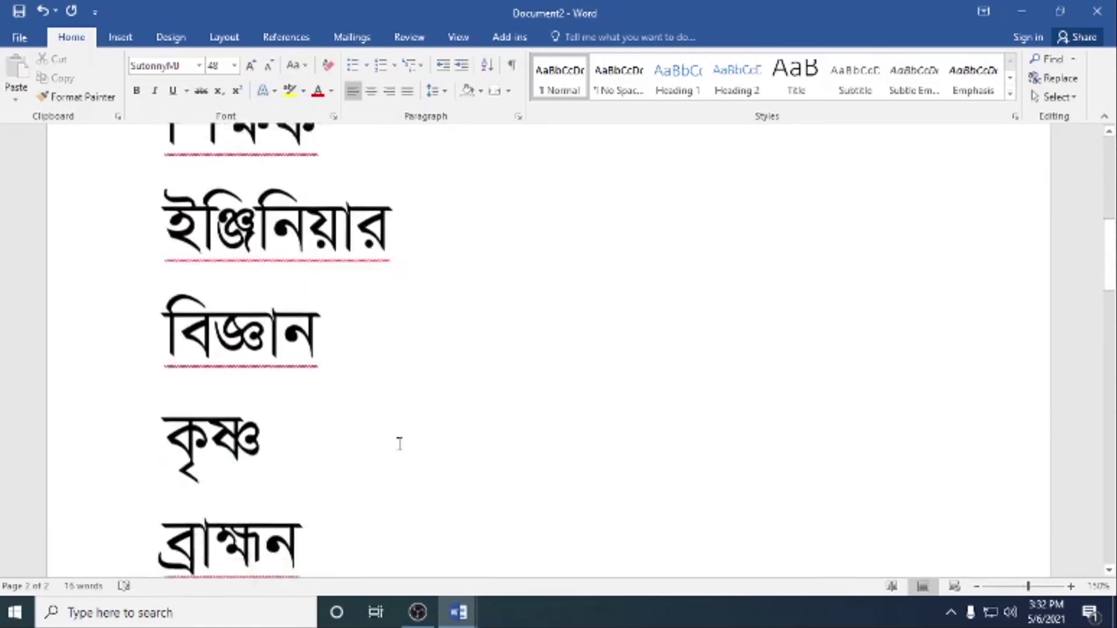
{"action": "scroll", "coordinate": [399, 444], "scroll_direction": "up", "scroll_amount": 5}
{"action": "scroll", "coordinate": [399, 444], "scroll_direction": "up", "scroll_amount": 2}
{"action": "scroll", "coordinate": [182, 379], "scroll_direction": "down", "scroll_amount": 10}
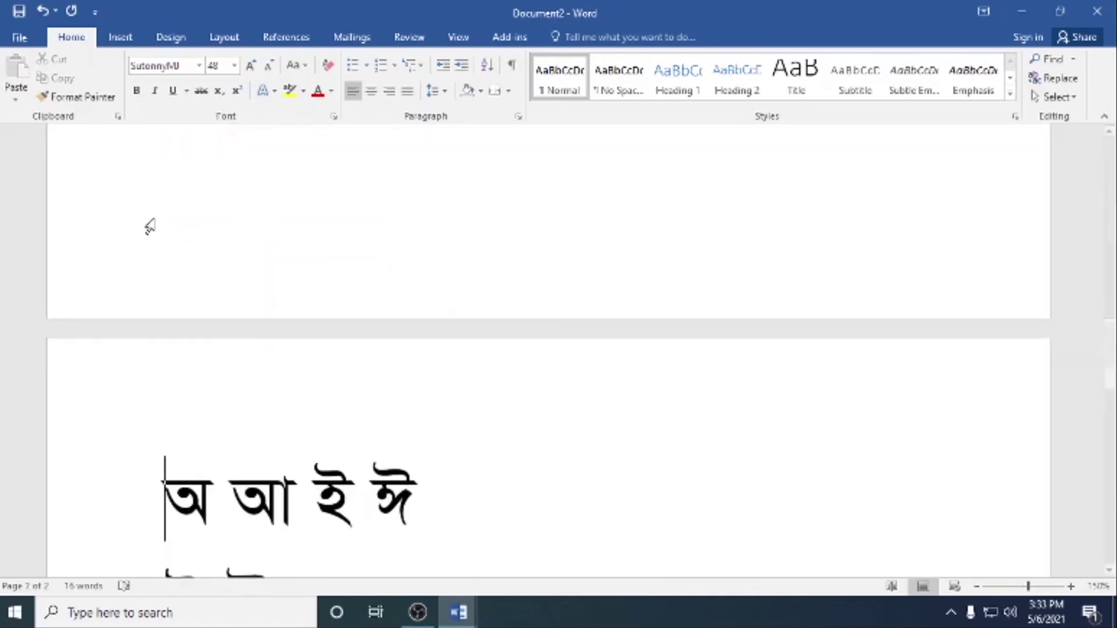
{"action": "scroll", "coordinate": [330, 335], "scroll_direction": "down", "scroll_amount": 3}
{"action": "left_click", "coordinate": [351, 385]}
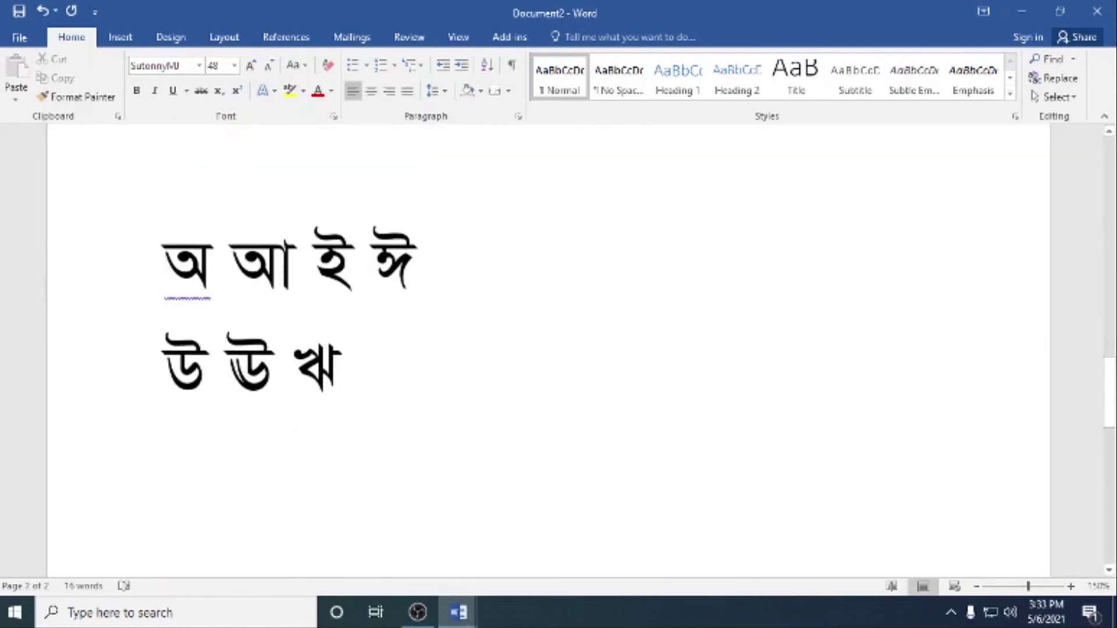
{"action": "key", "text": "Return"}
{"action": "type", "text": "&"}
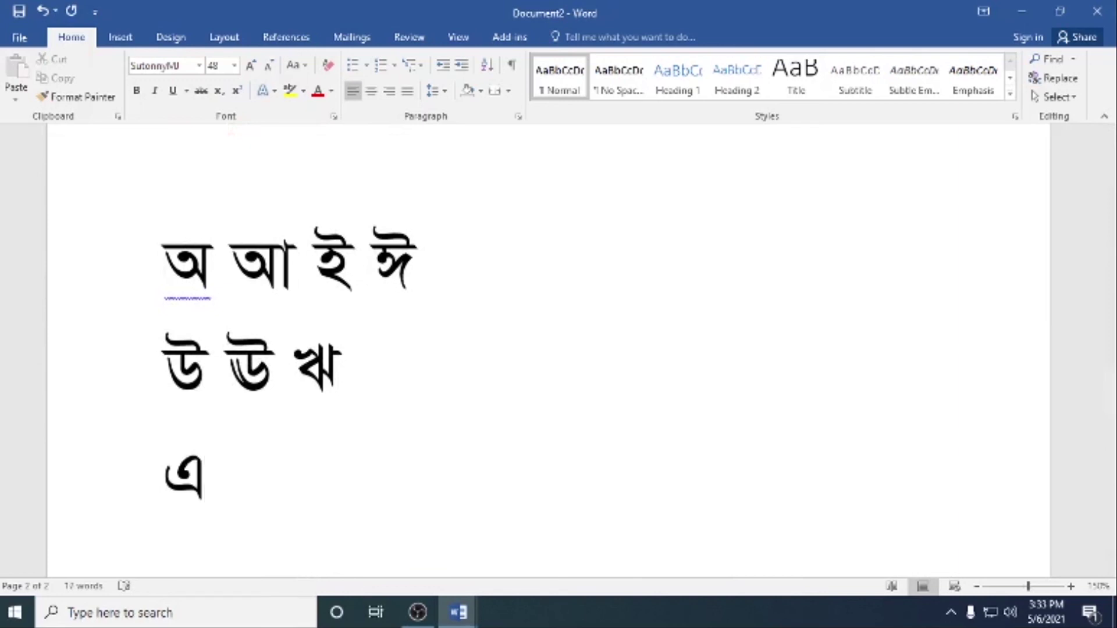
{"action": "type", "text": "এ"}
{"action": "key", "text": "BackSpace"}
{"action": "type", "text": "ঐ "}
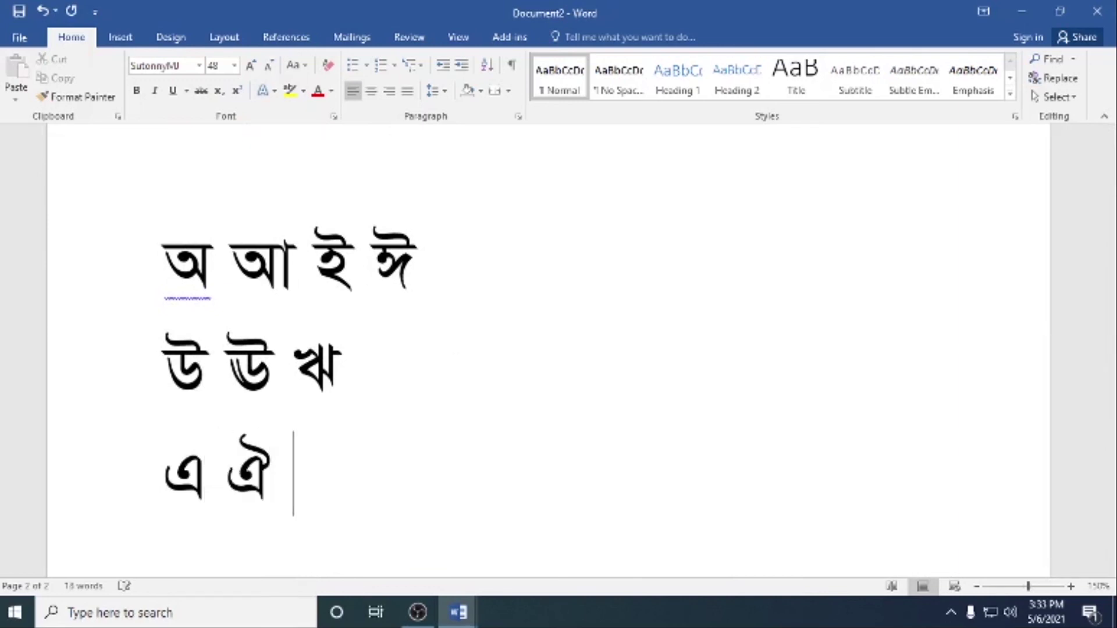
{"action": "type", "text": "ও "}
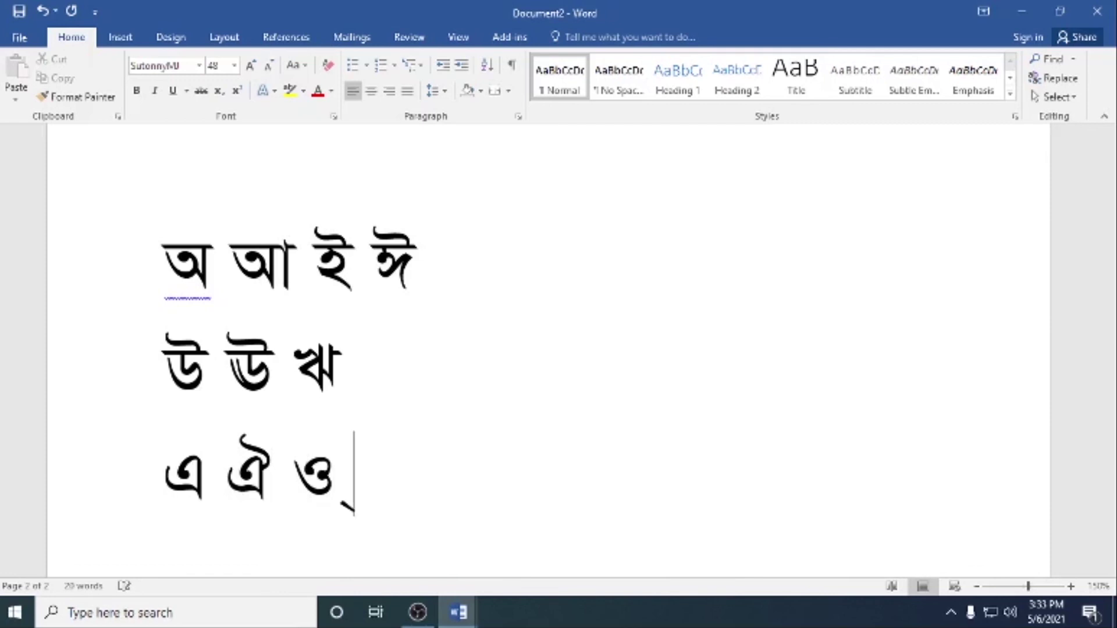
{"action": "type", "text": "ঔ"}
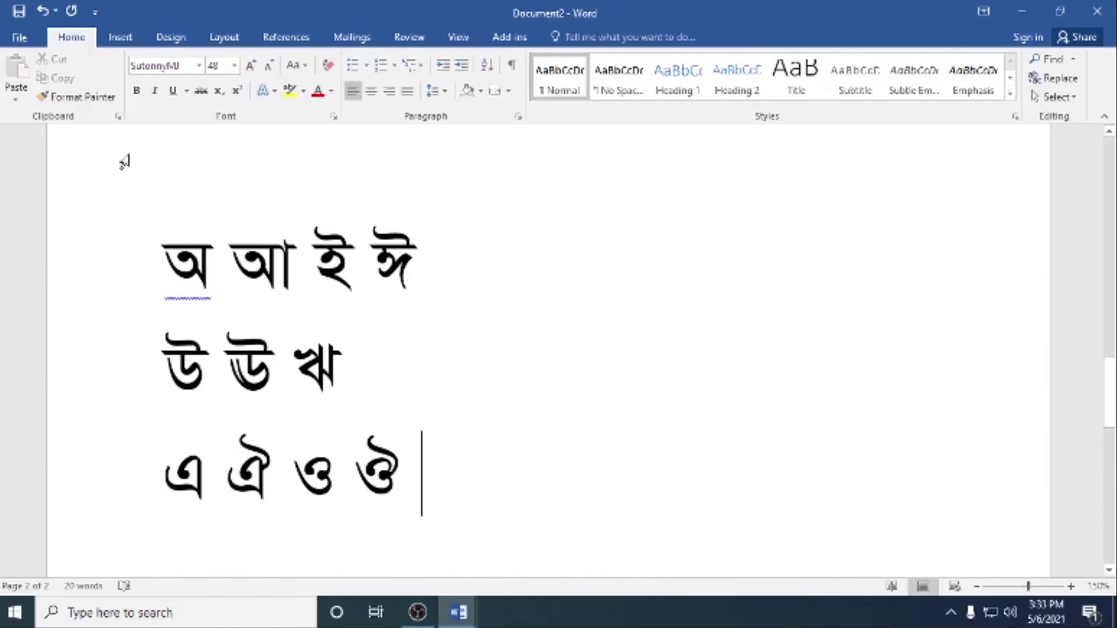
{"action": "left_click_drag", "start_coordinate": [399, 442], "coordinate": [422, 465]}
{"action": "left_click_drag", "start_coordinate": [306, 378], "coordinate": [156, 261]}
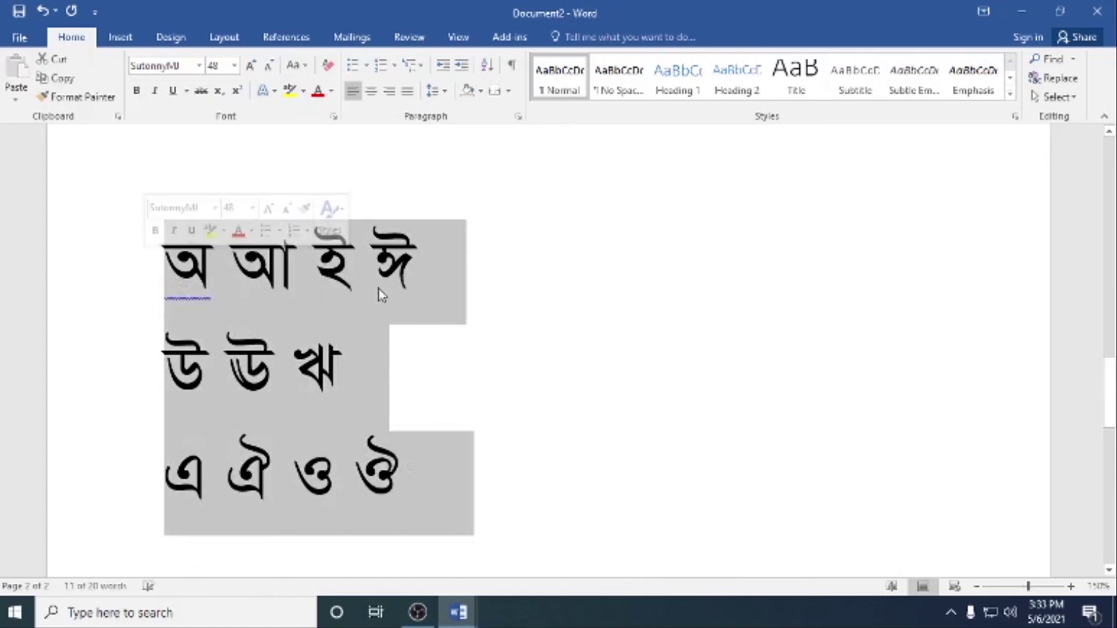
{"action": "left_click", "coordinate": [401, 480]}
{"action": "key", "text": "ctrl+a"}
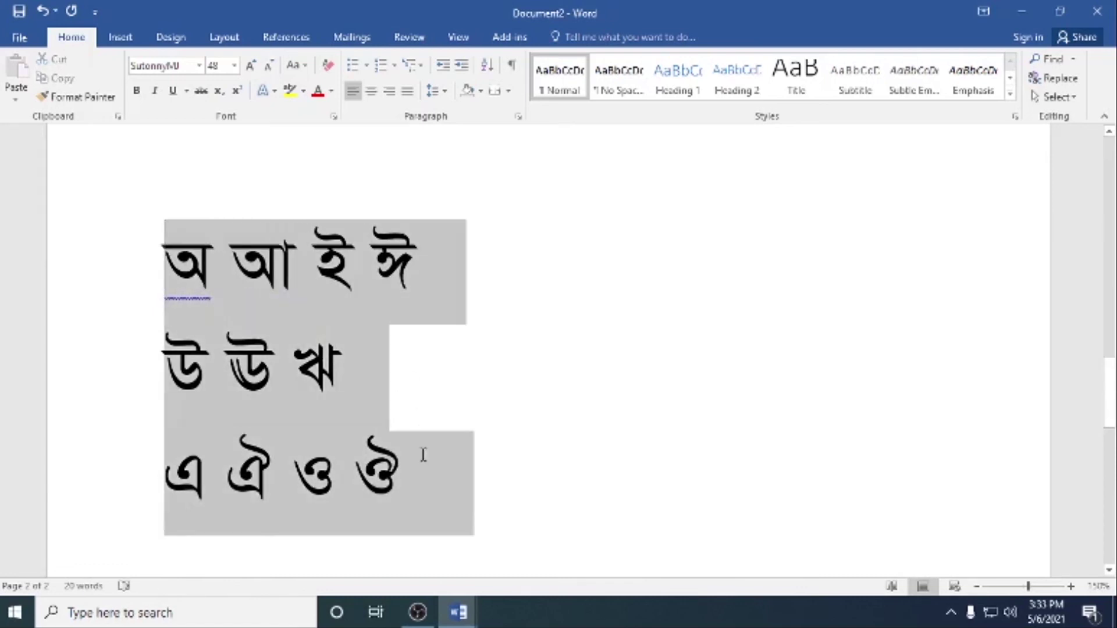
{"action": "left_click_drag", "start_coordinate": [423, 454], "coordinate": [425, 460]}
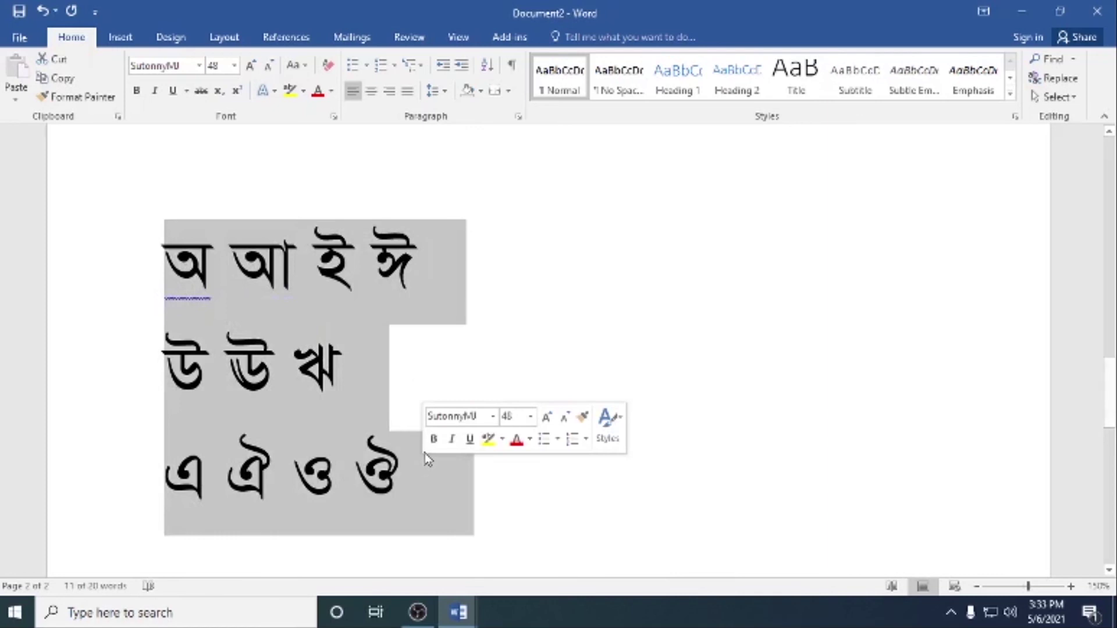
{"action": "left_click", "coordinate": [368, 357]}
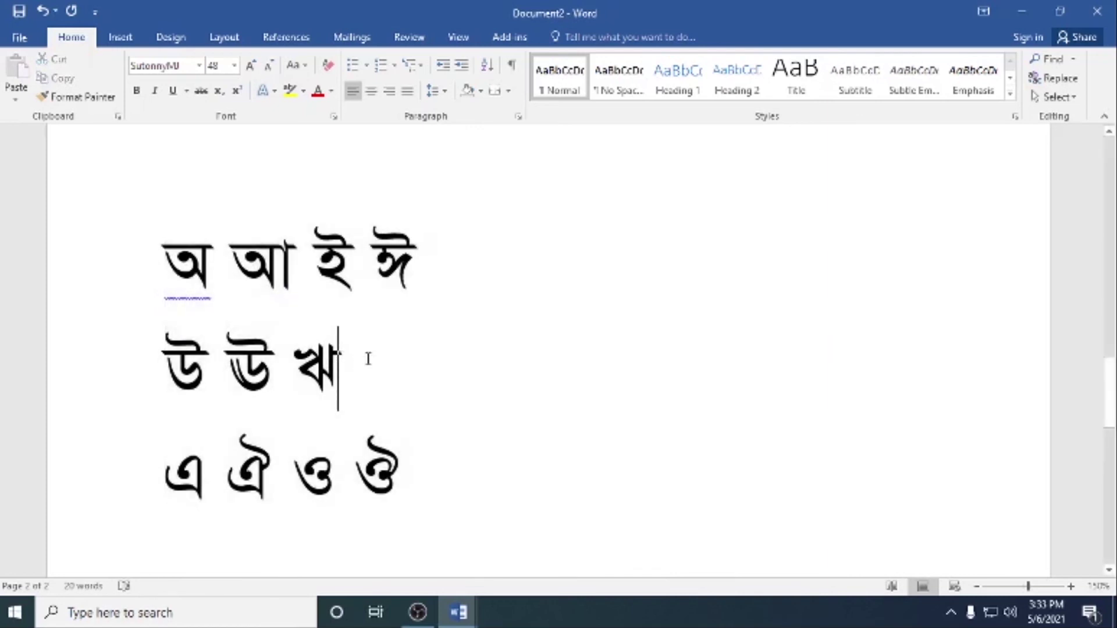
{"action": "left_click", "coordinate": [412, 490]}
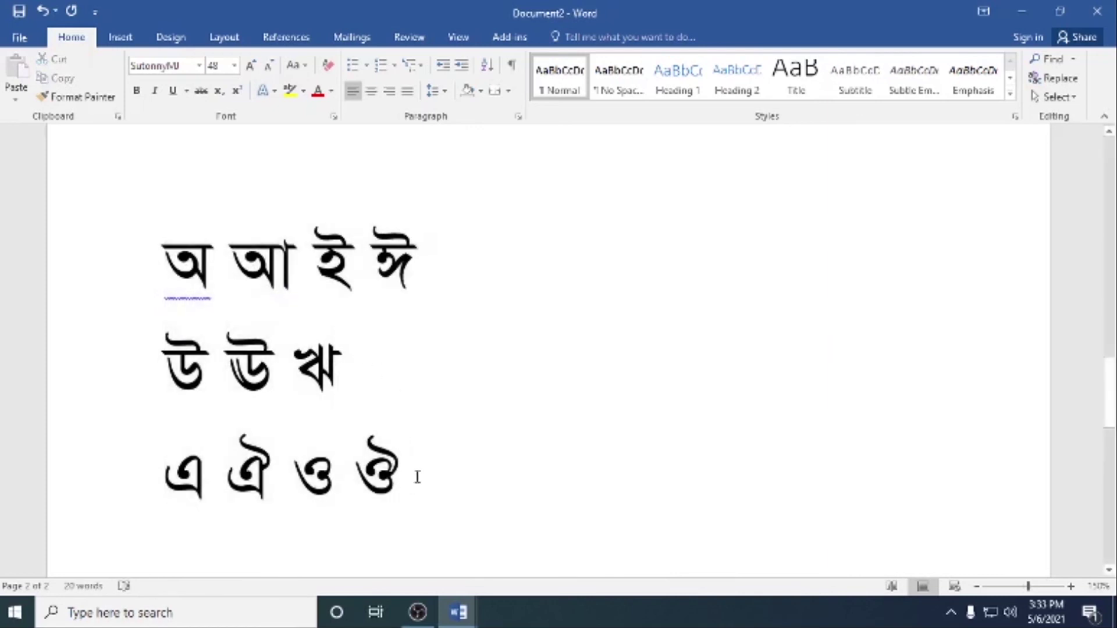